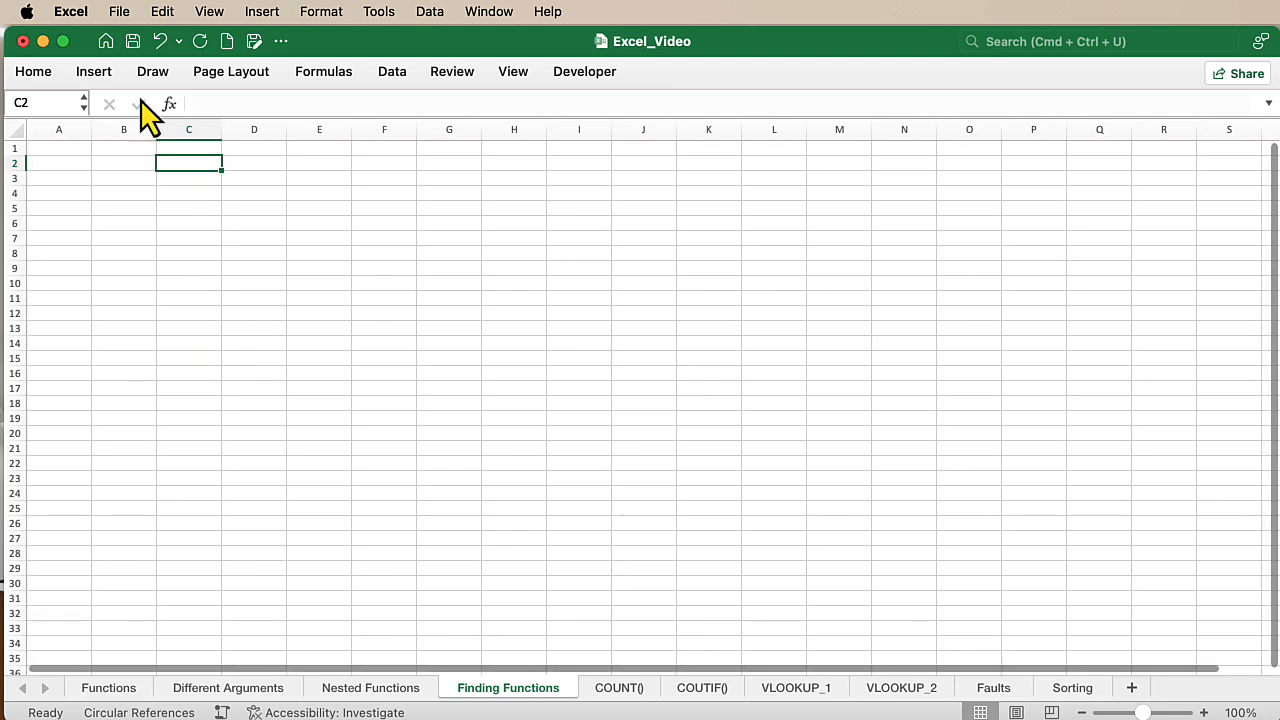
# - Look through the Financial and Maths & Trig function lists in the function library
pyautogui.click(33, 72)
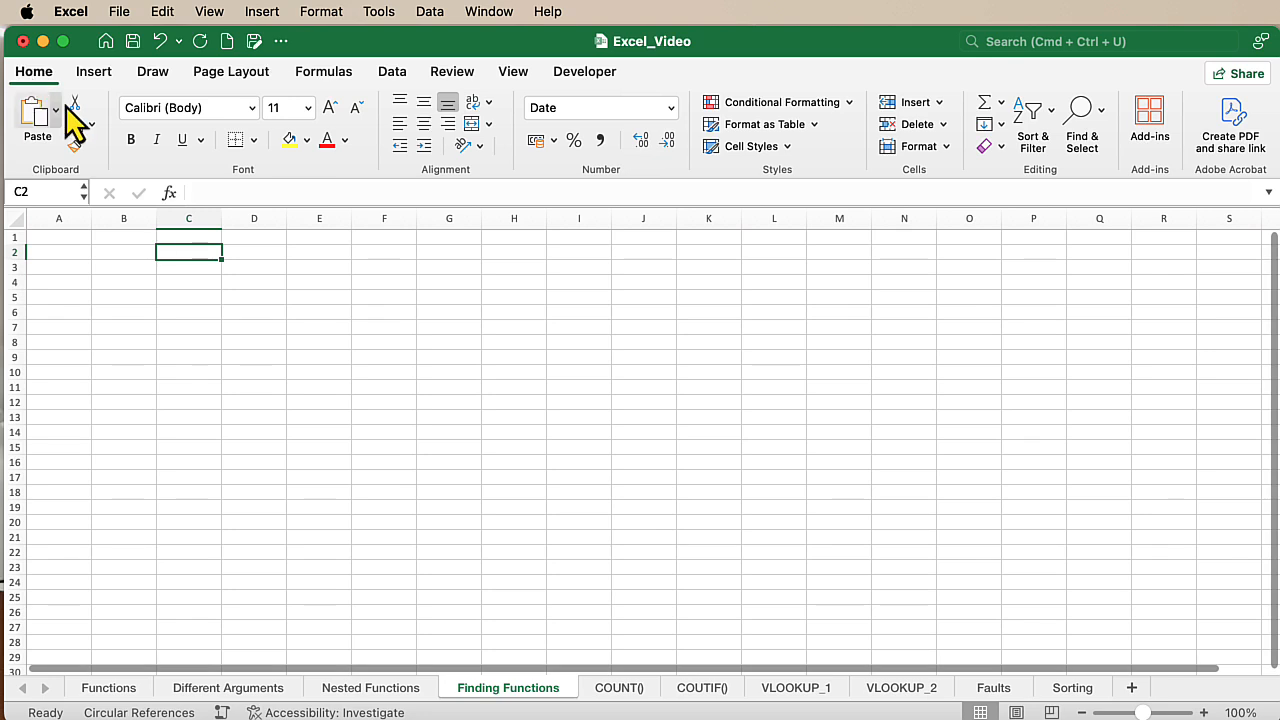
pyautogui.click(325, 75)
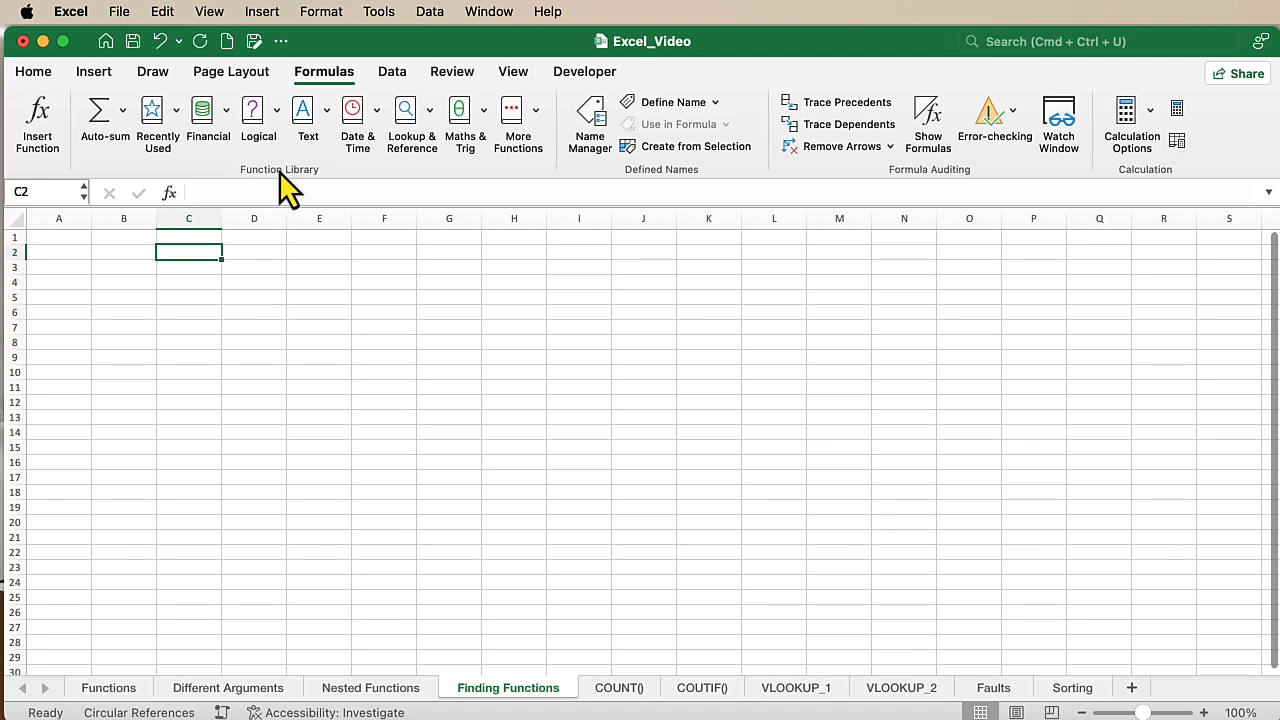
pyautogui.click(224, 110)
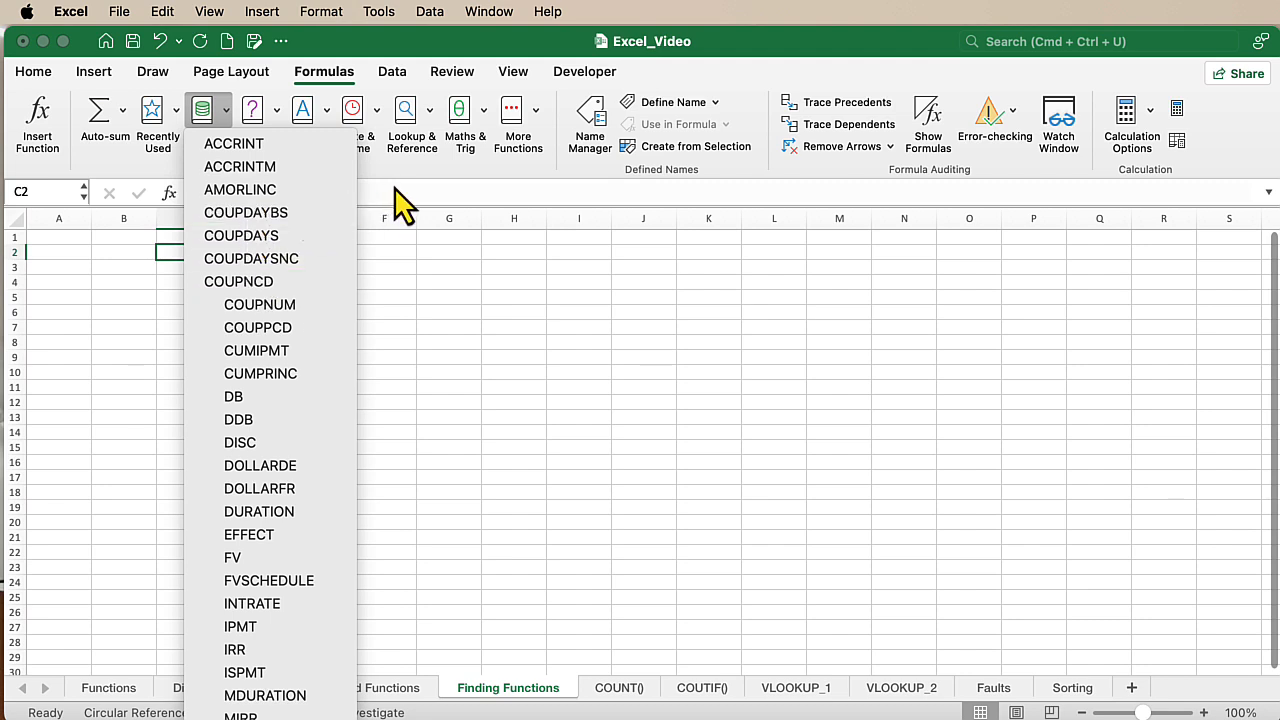
pyautogui.click(478, 108)
pyautogui.click(481, 111)
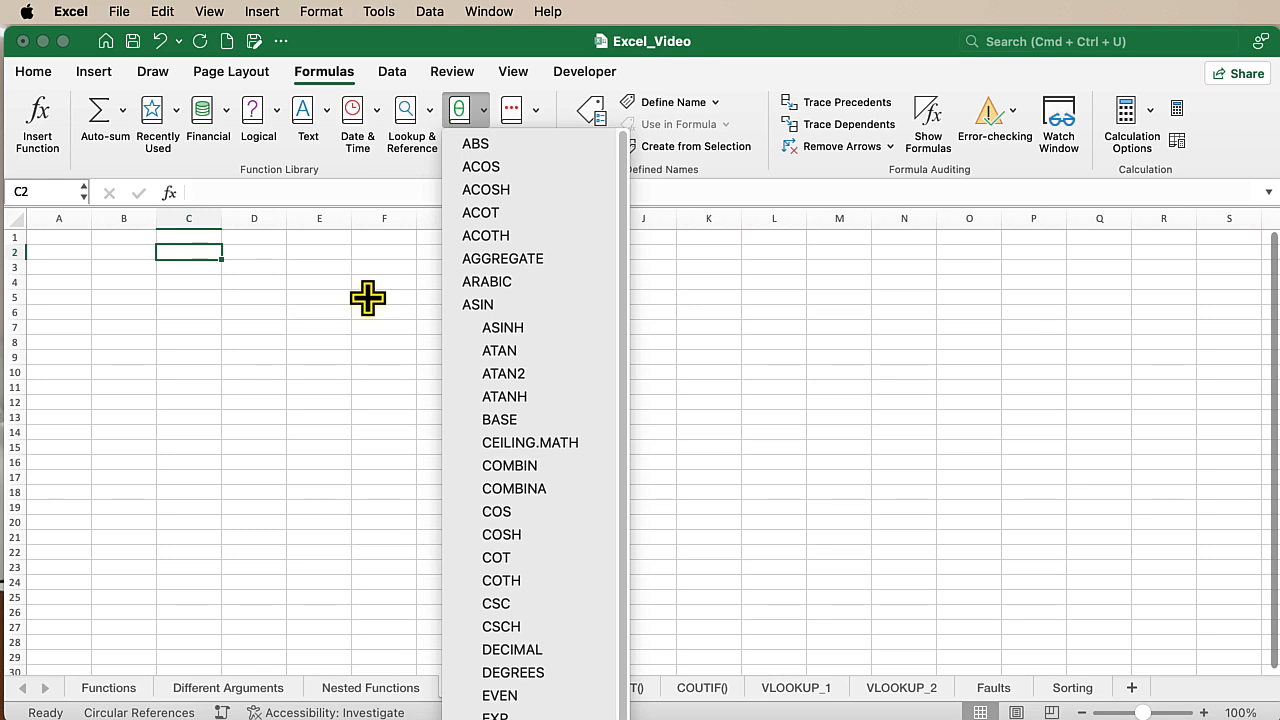
pyautogui.click(243, 286)
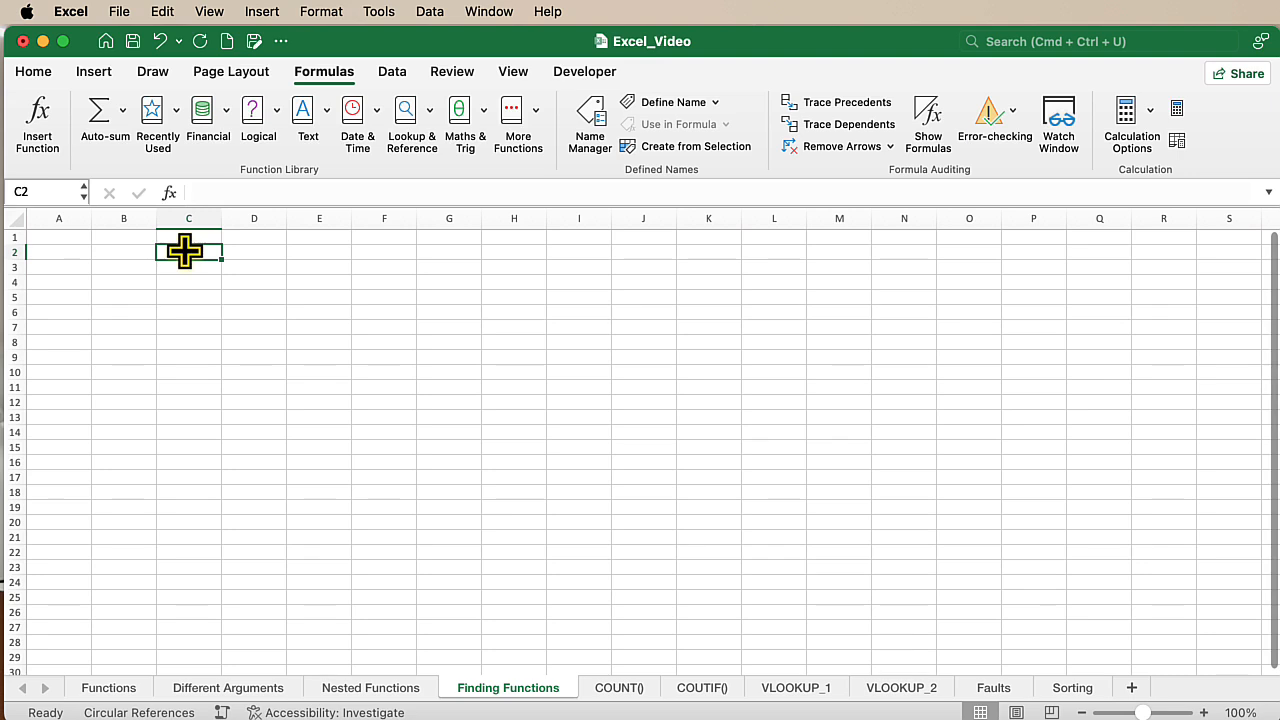
# - Enter the formula =DATE(1999;11;12) in cell C2, choosing DATE from the function suggestions
pyautogui.write('=DATE')
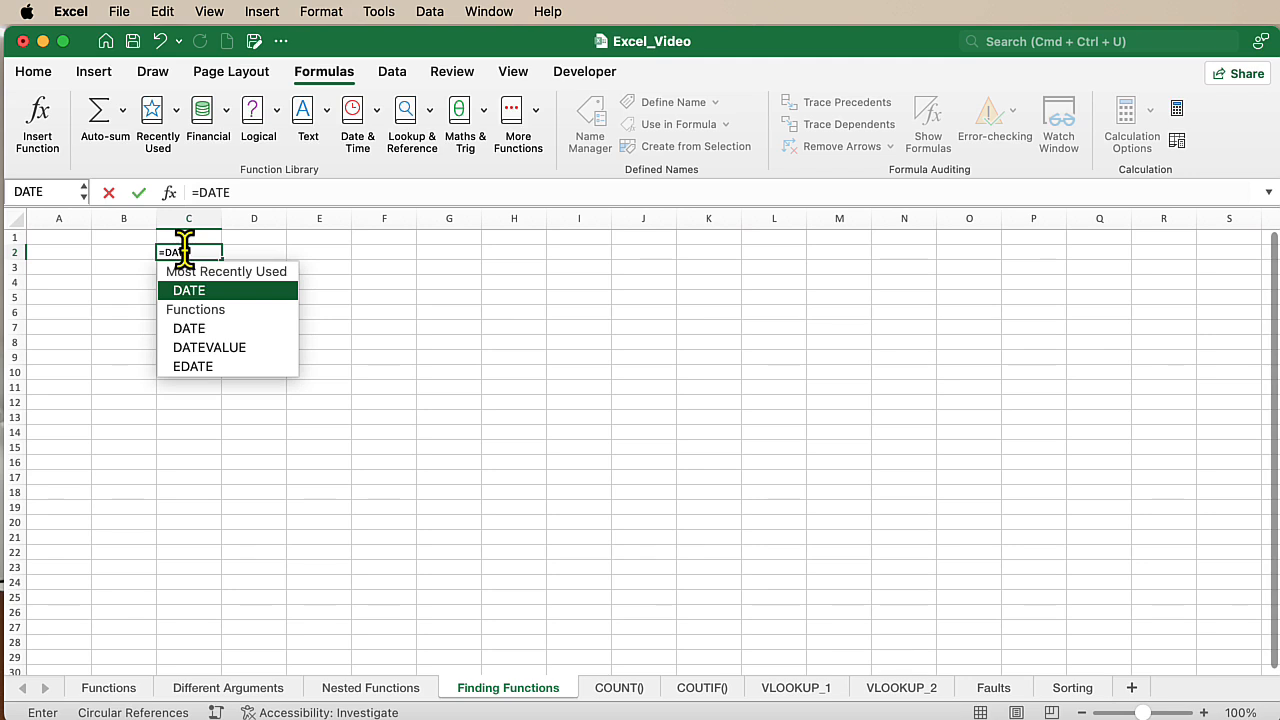
pyautogui.press('BackSpace')
pyautogui.press('BackSpace')
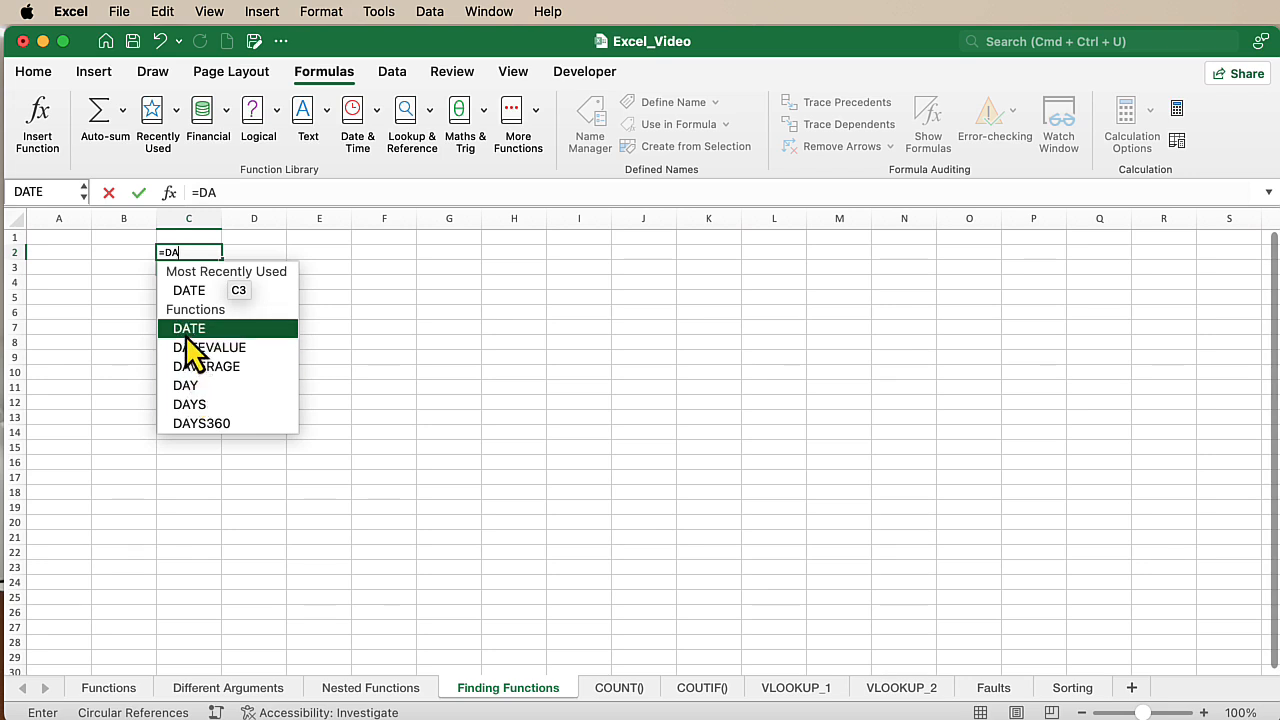
pyautogui.doubleClick(186, 336)
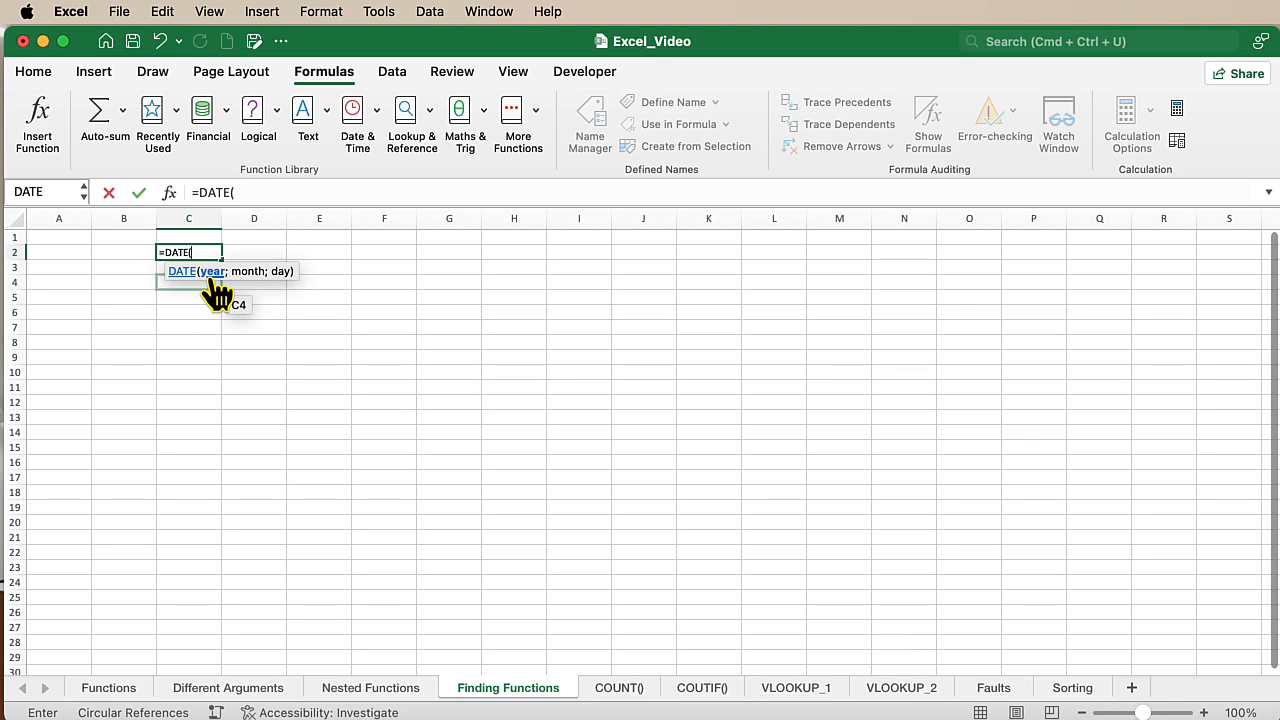
pyautogui.click(240, 192)
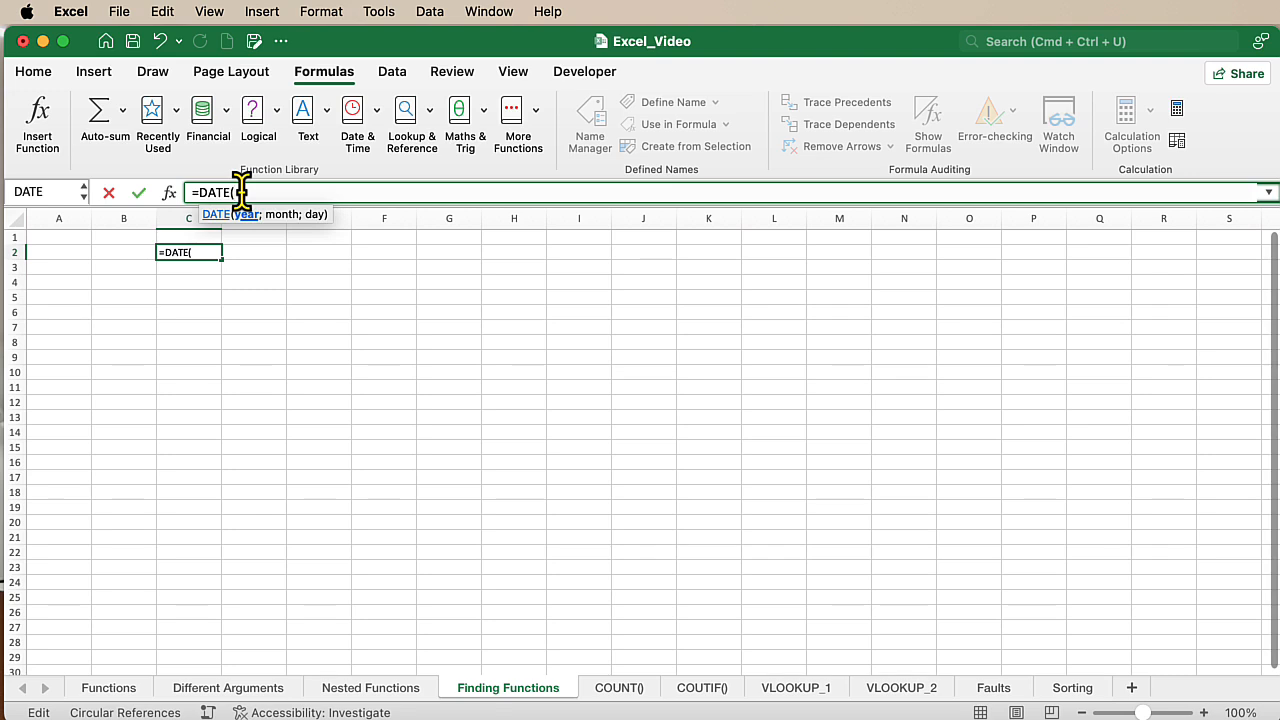
pyautogui.write('1999;')
pyautogui.write('11;')
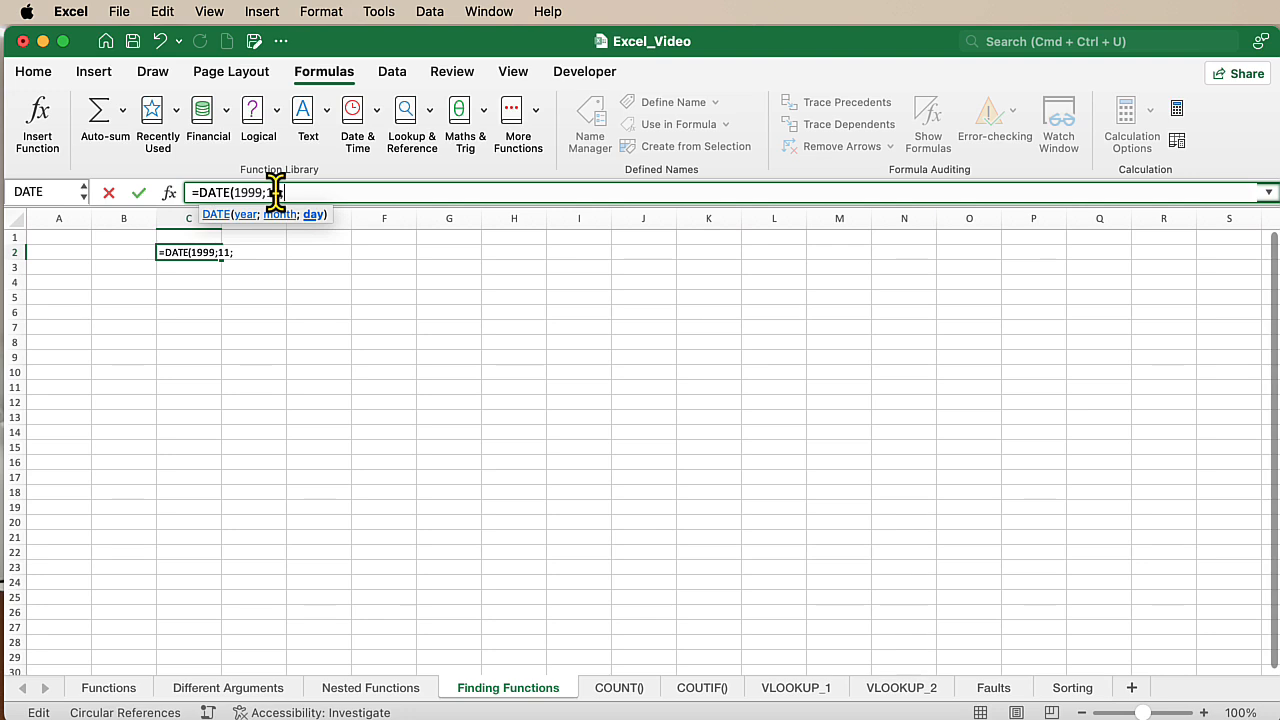
pyautogui.write('12)')
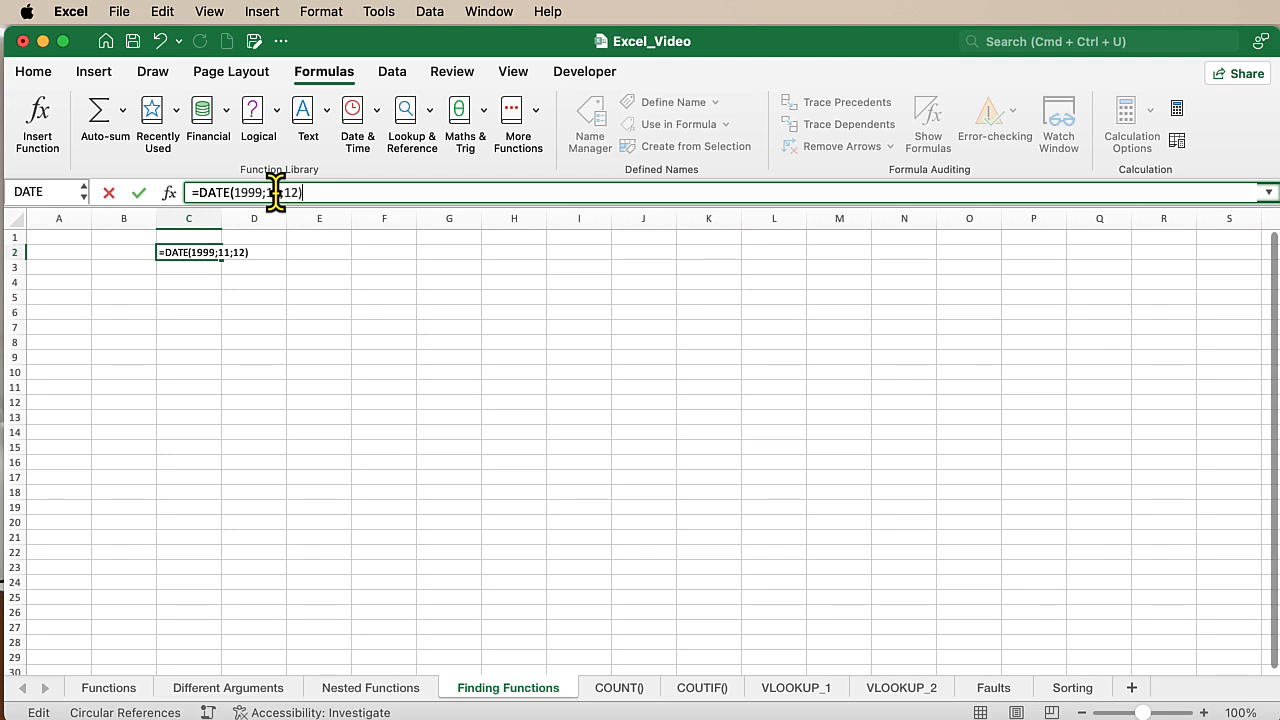
pyautogui.press('Return')
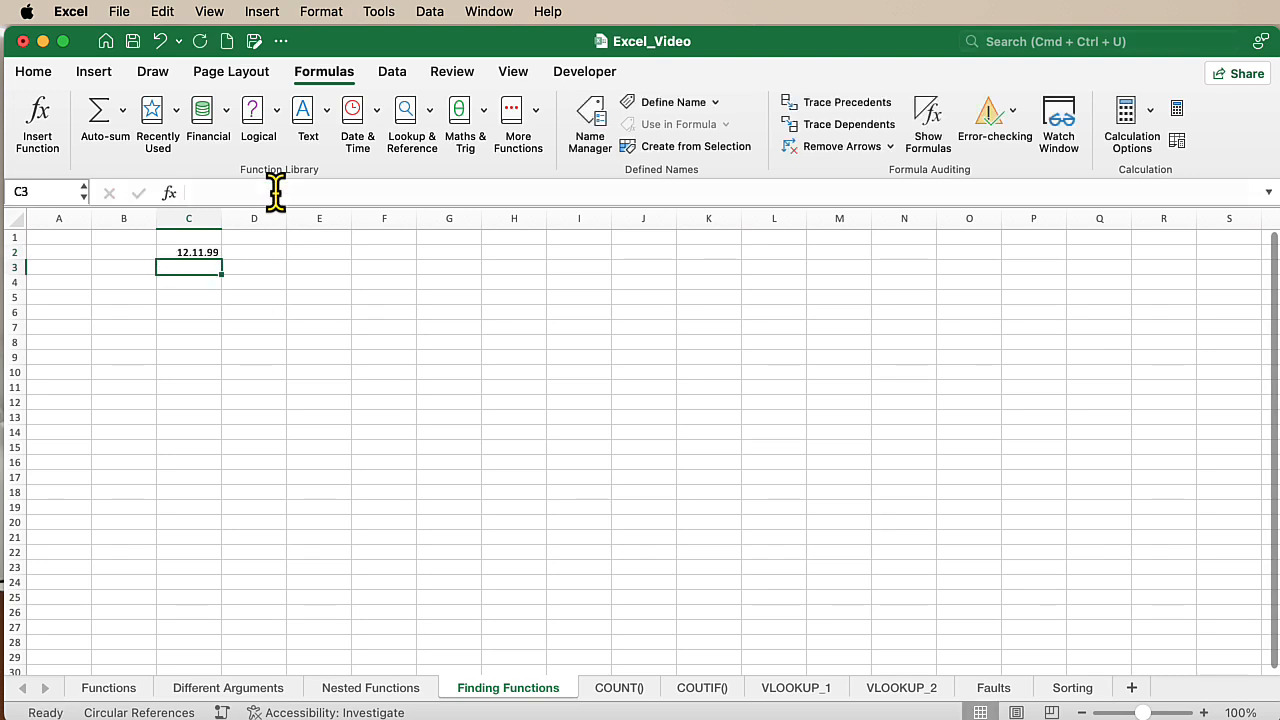
# - Clear the date in C2 by filling the empty cell C1 down over it
pyautogui.click(189, 239)
pyautogui.moveTo(223, 251); pyautogui.dragTo(224, 262)
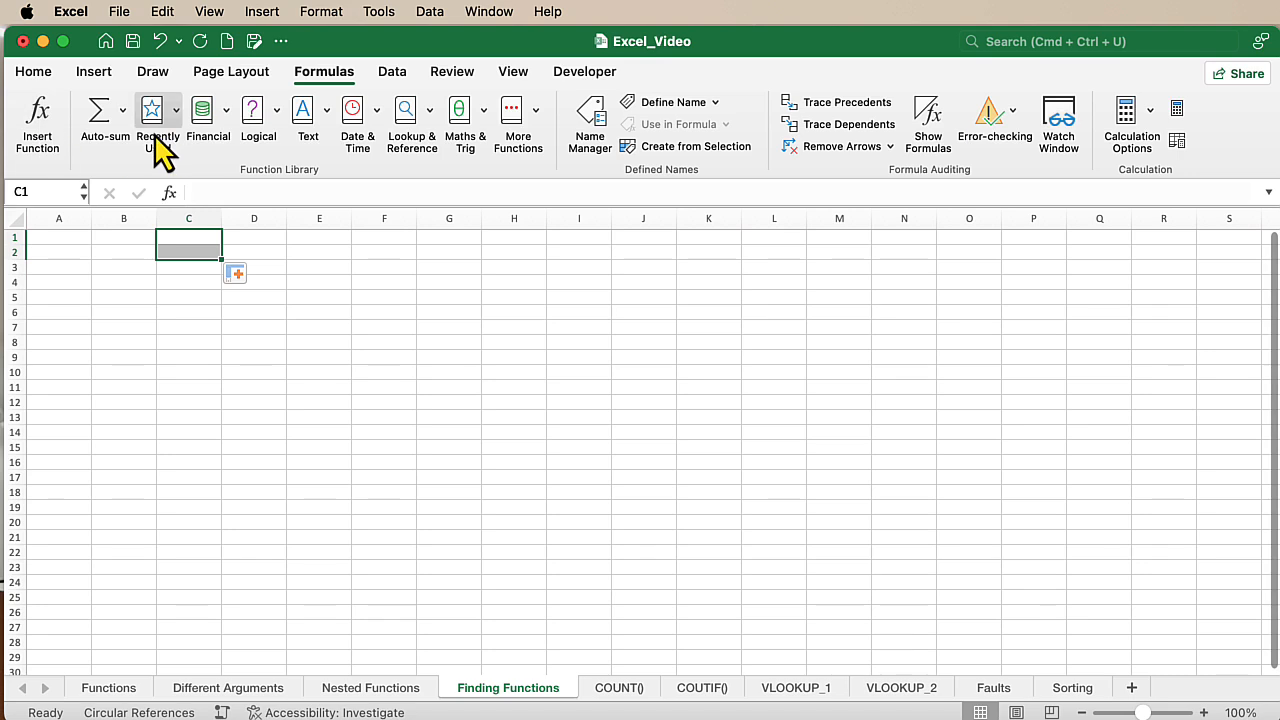
pyautogui.click(325, 110)
pyautogui.click(325, 110)
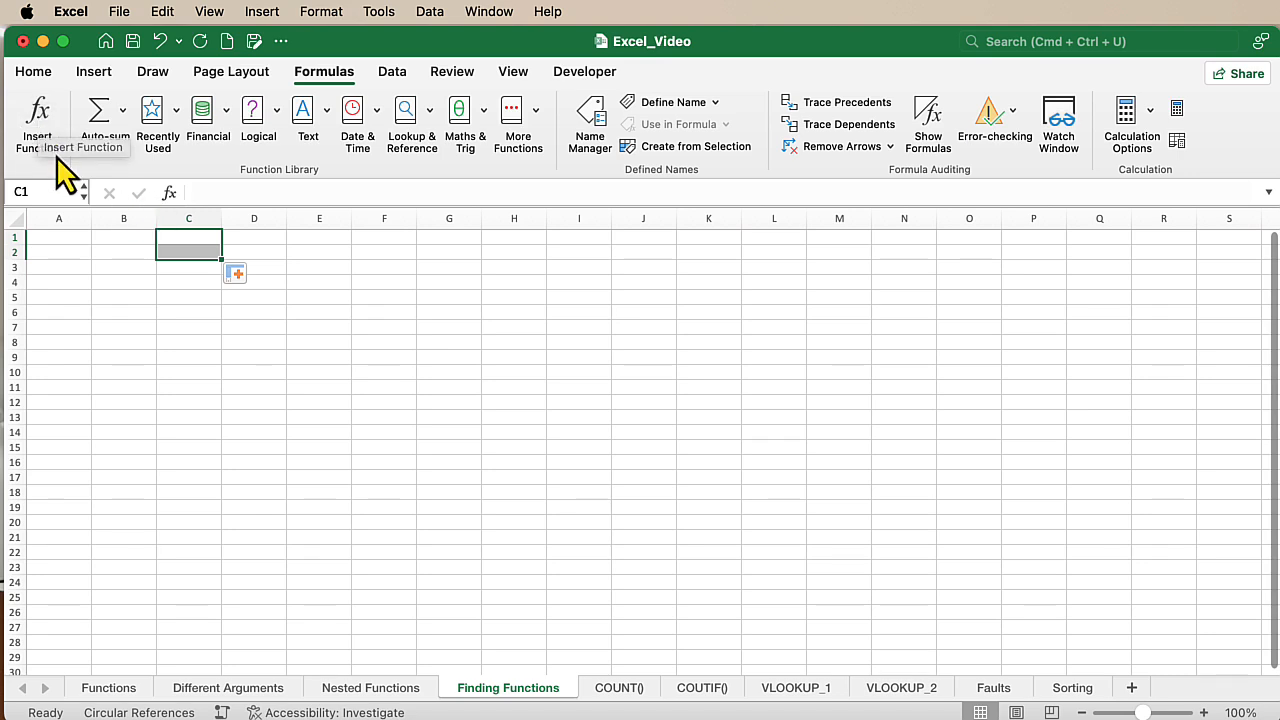
# - Search the Formula Builder for "DA" and insert the DATE function into cell C1
pyautogui.click(170, 195)
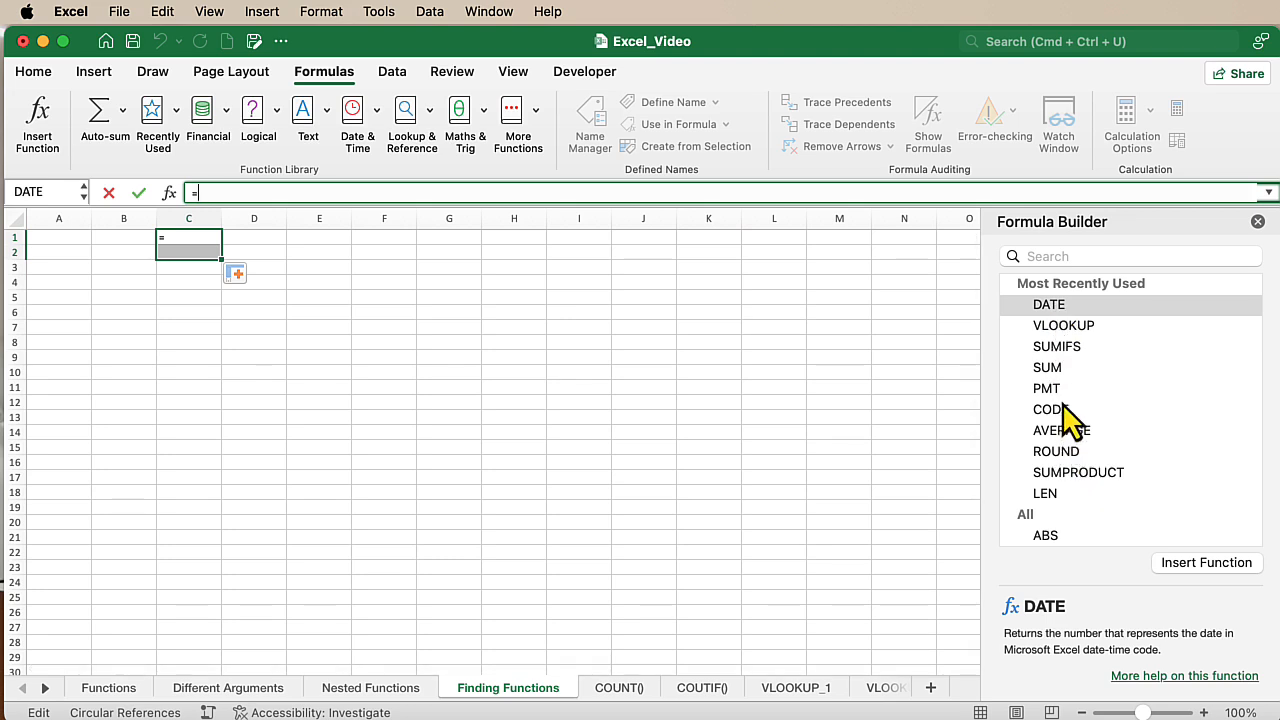
pyautogui.scroll(-10, 1063, 404)
pyautogui.scroll(10, 1063, 404)
pyautogui.click(1046, 256)
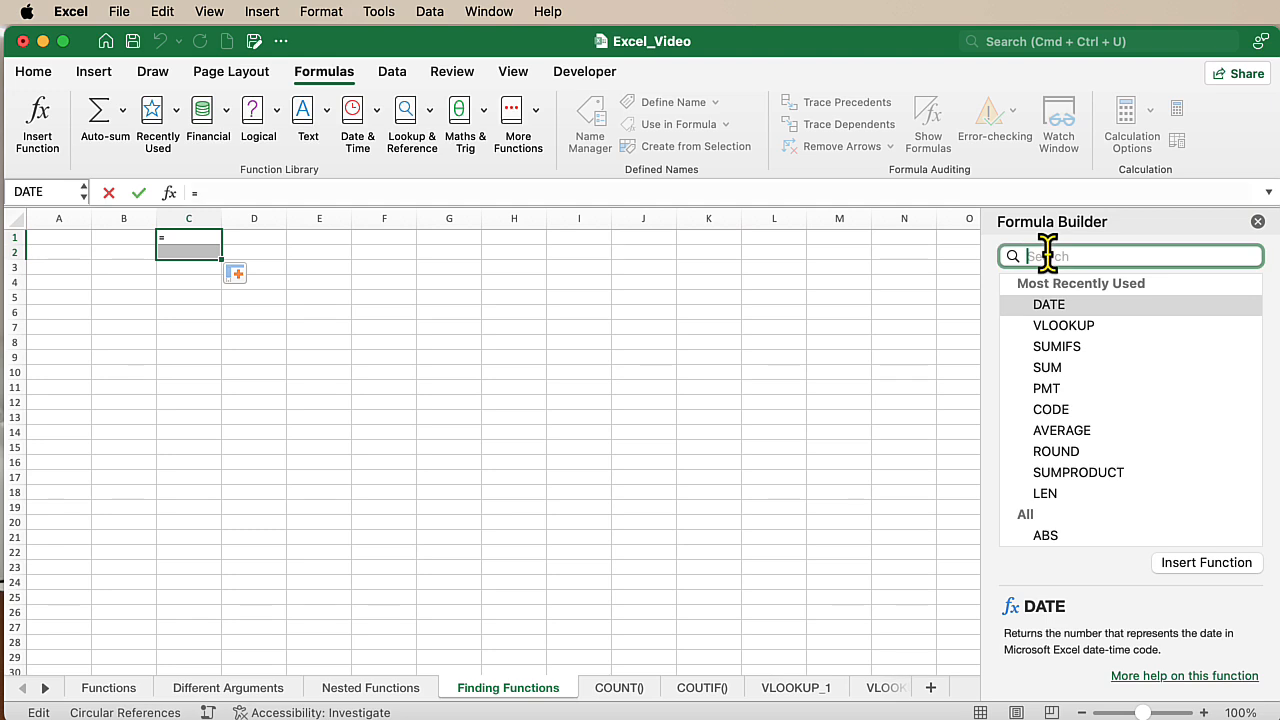
pyautogui.write('DA')
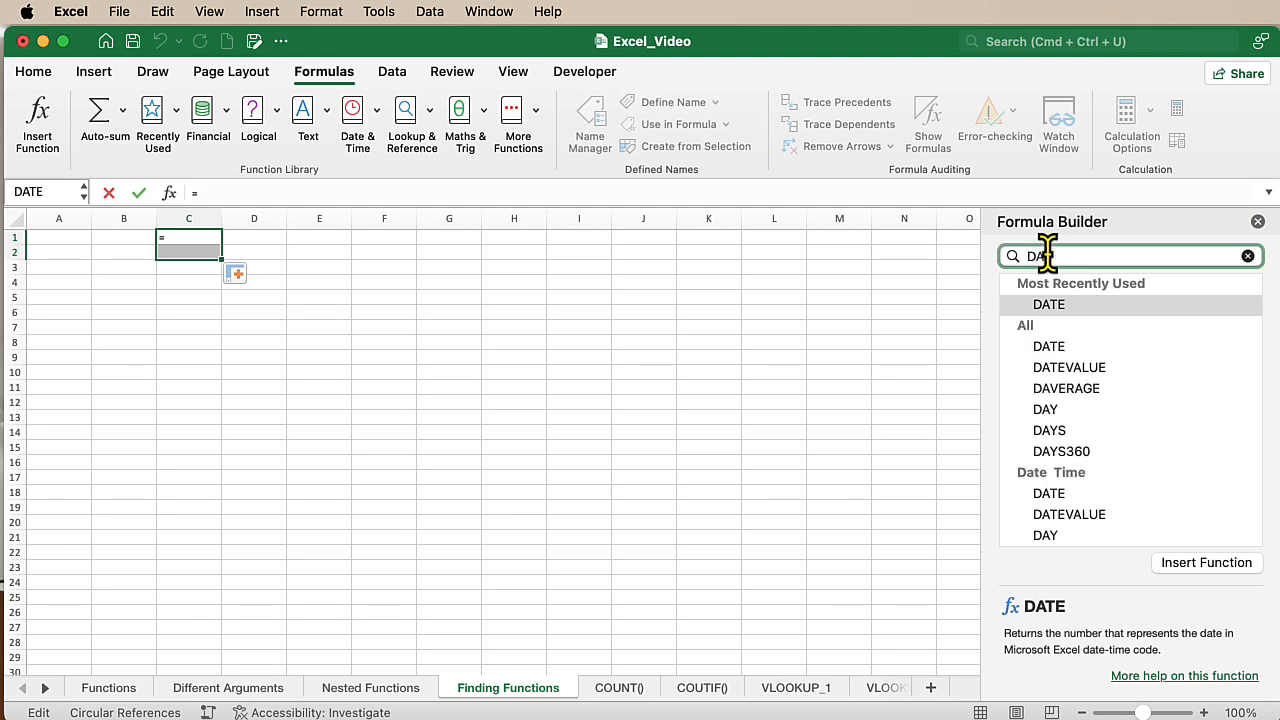
pyautogui.doubleClick(1048, 347)
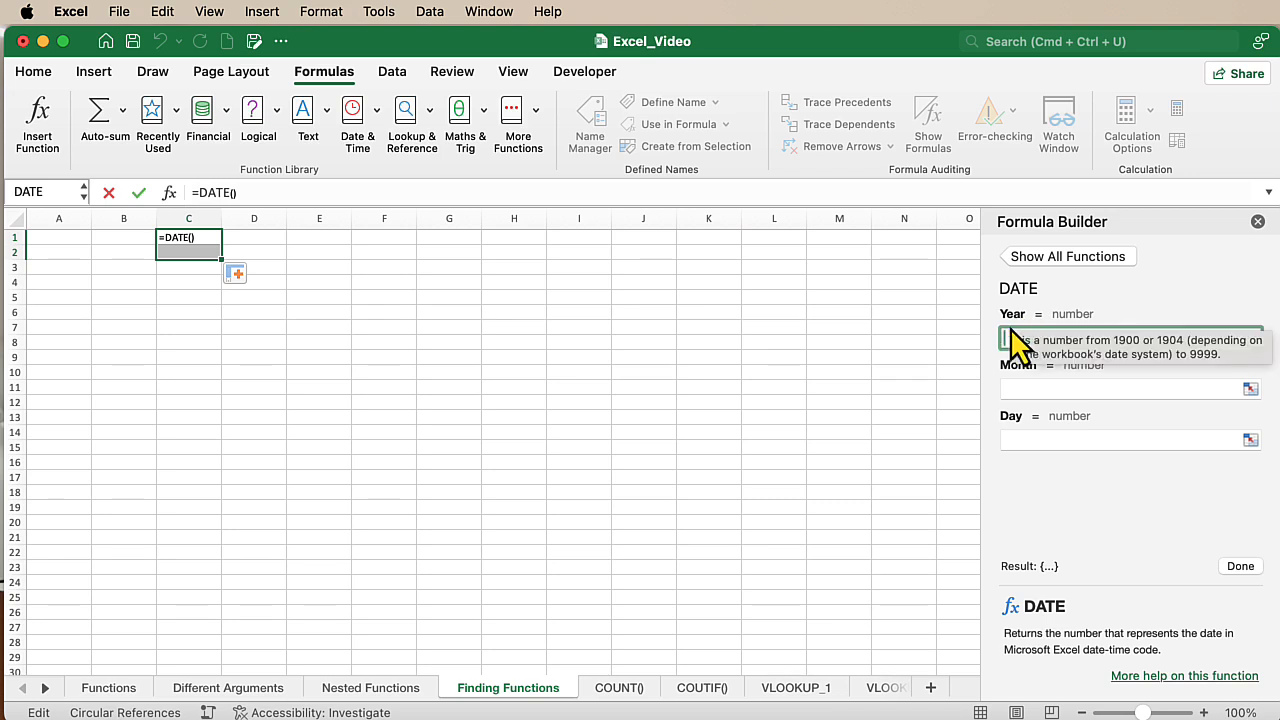
# - Set the DATE arguments to year 1998, month 10 and day 2, and complete the formula
pyautogui.write('1998')
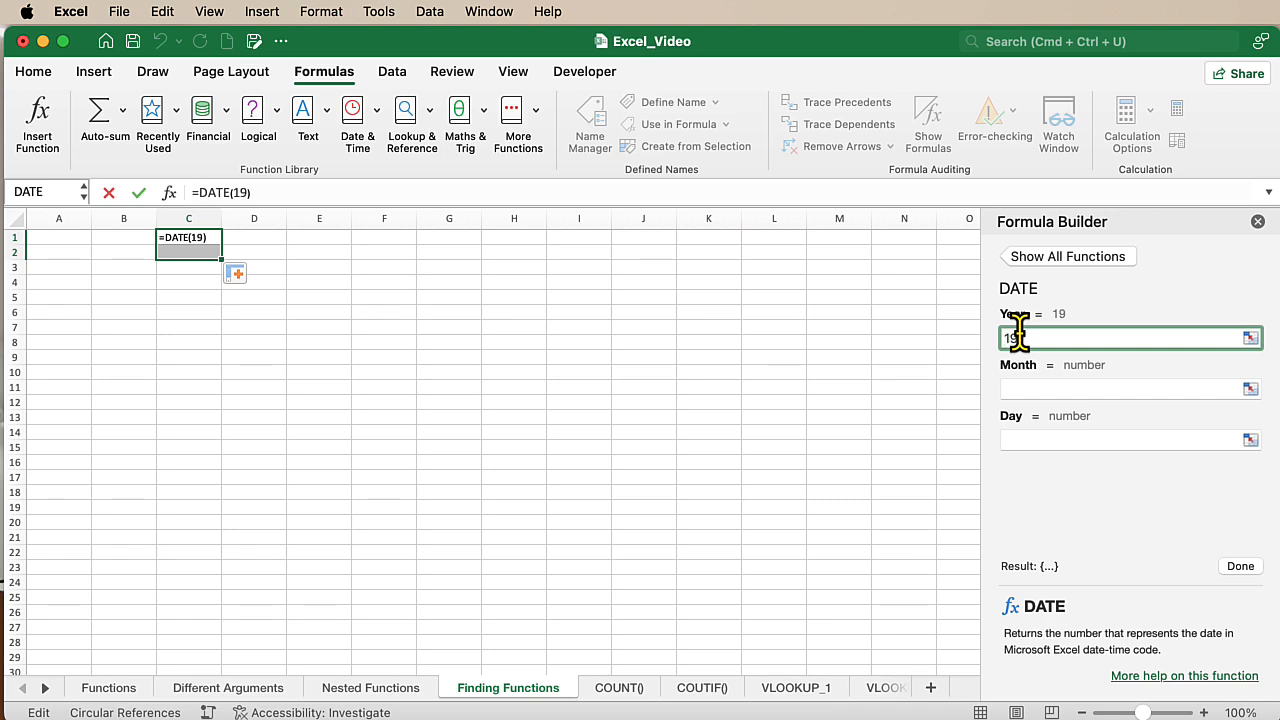
pyautogui.click(1022, 382)
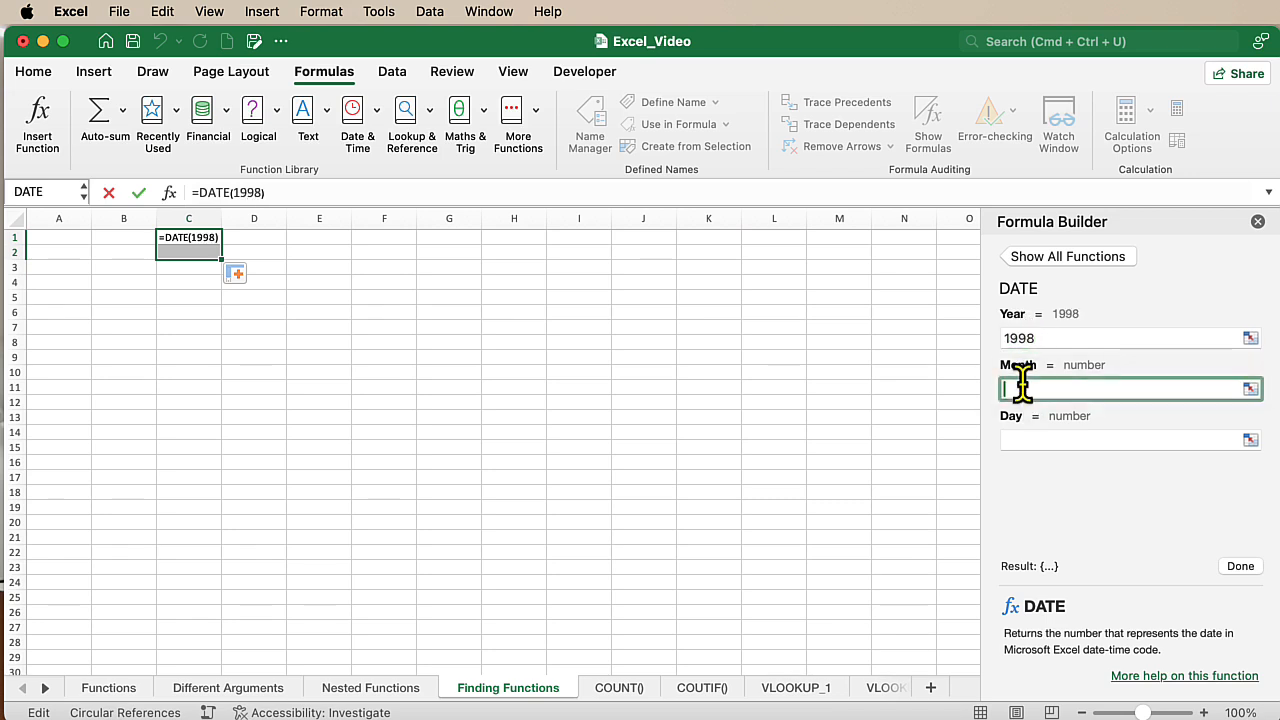
pyautogui.write('10')
pyautogui.click(1028, 437)
pyautogui.write('2')
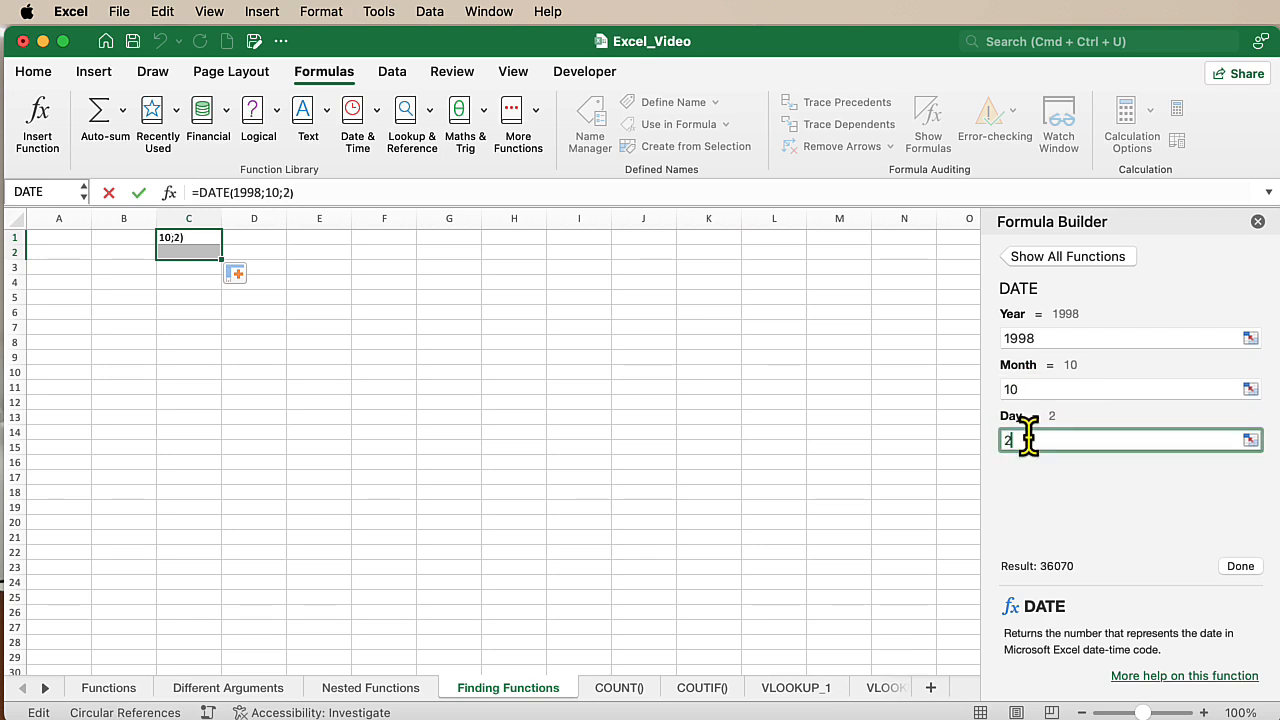
pyautogui.click(1240, 566)
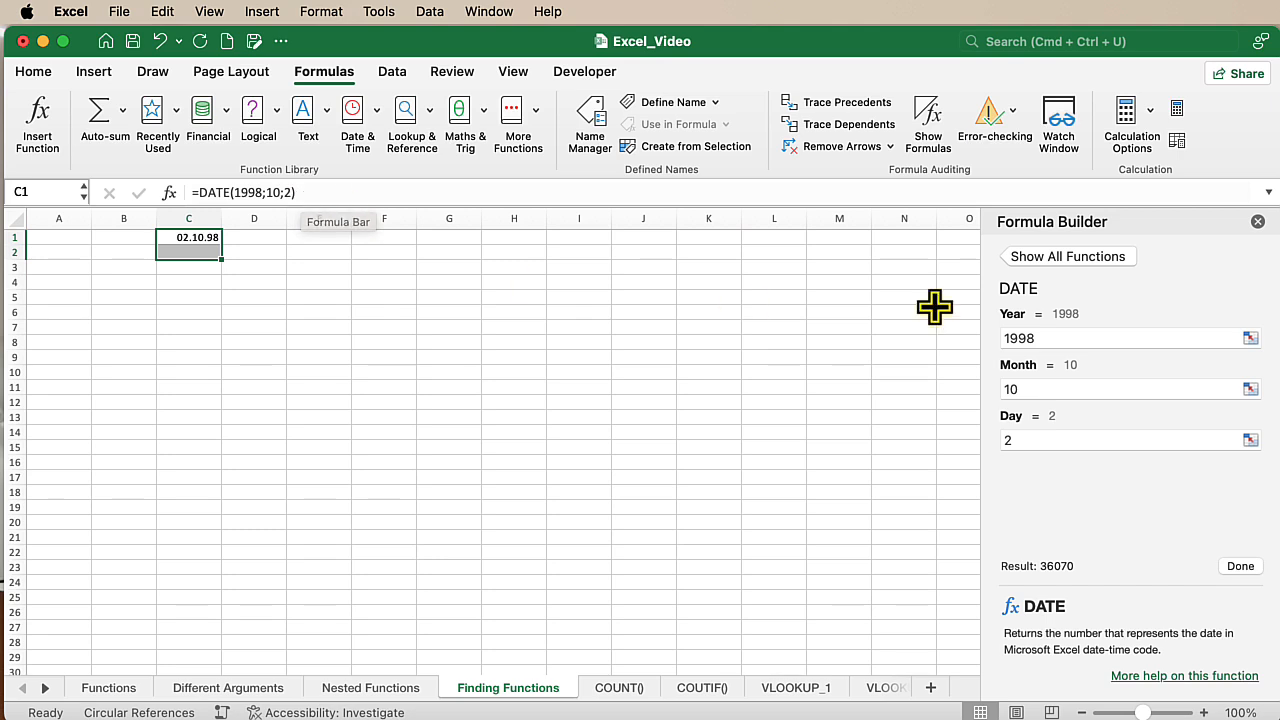
# - Search the Formula Builder for "SUM" and insert the SUM function into cell C5
pyautogui.click(185, 297)
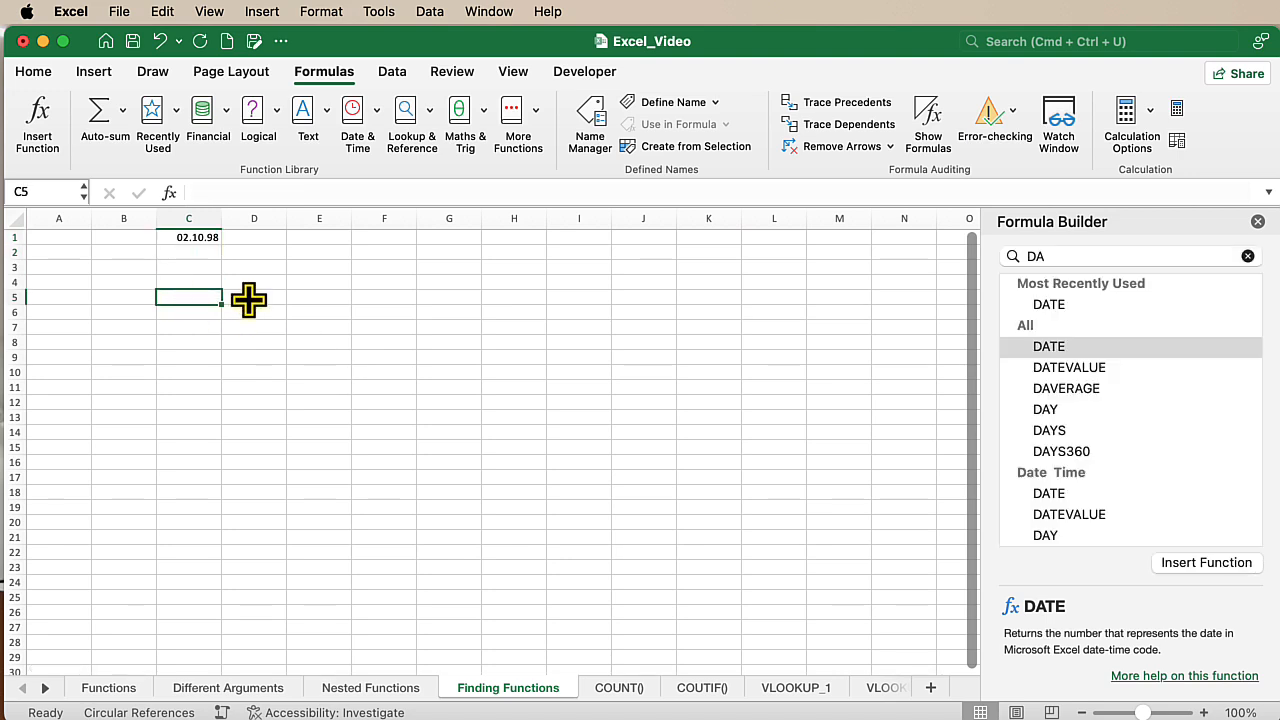
pyautogui.moveTo(1106, 256); pyautogui.dragTo(997, 256)
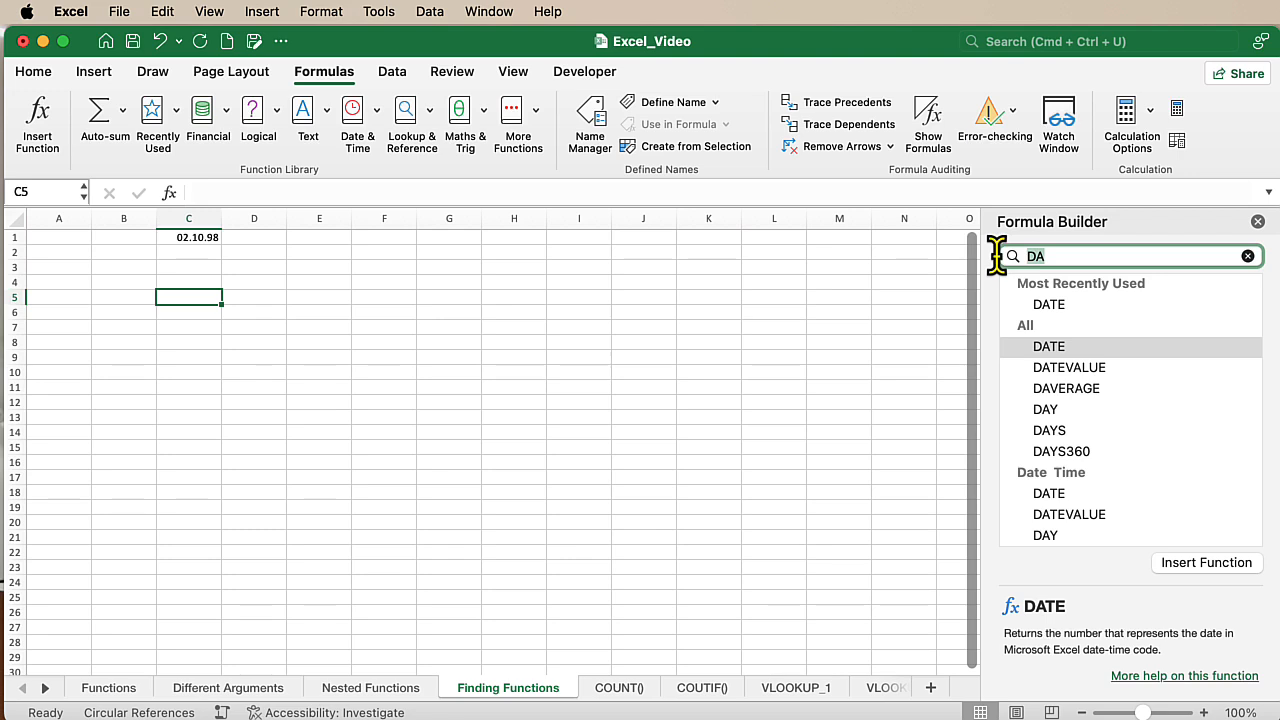
pyautogui.write('SUM')
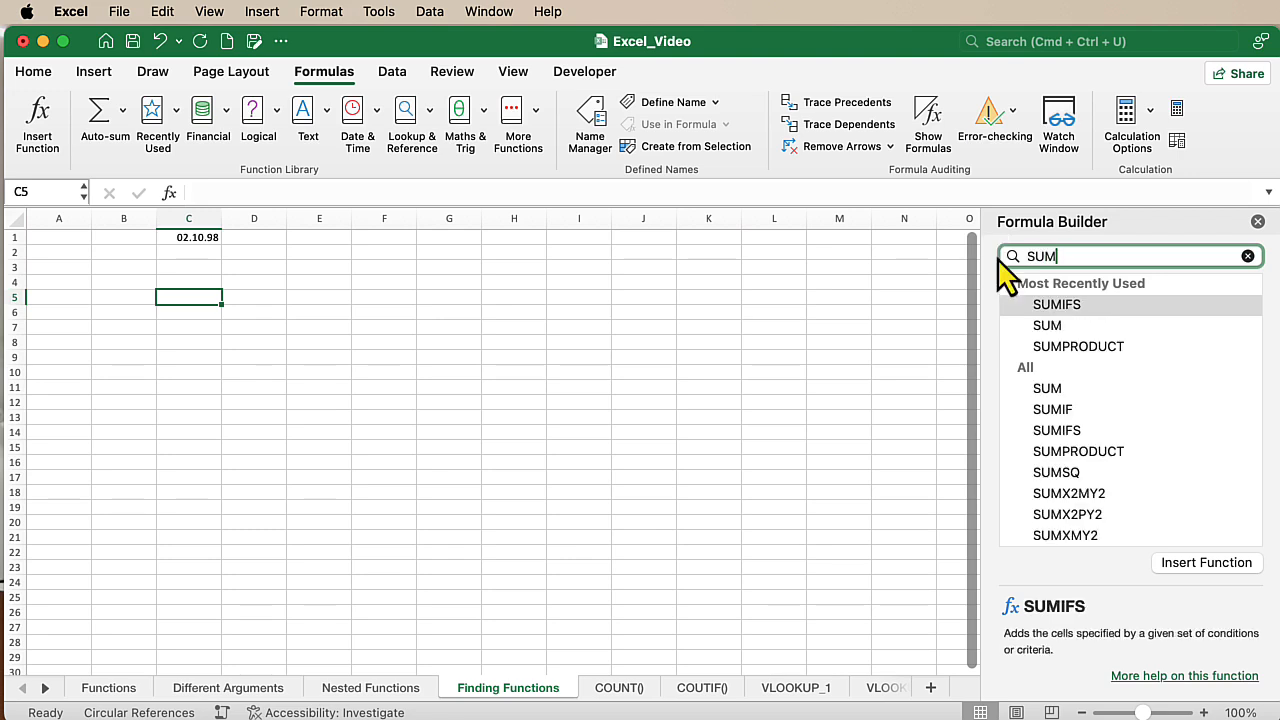
pyautogui.click(1046, 328)
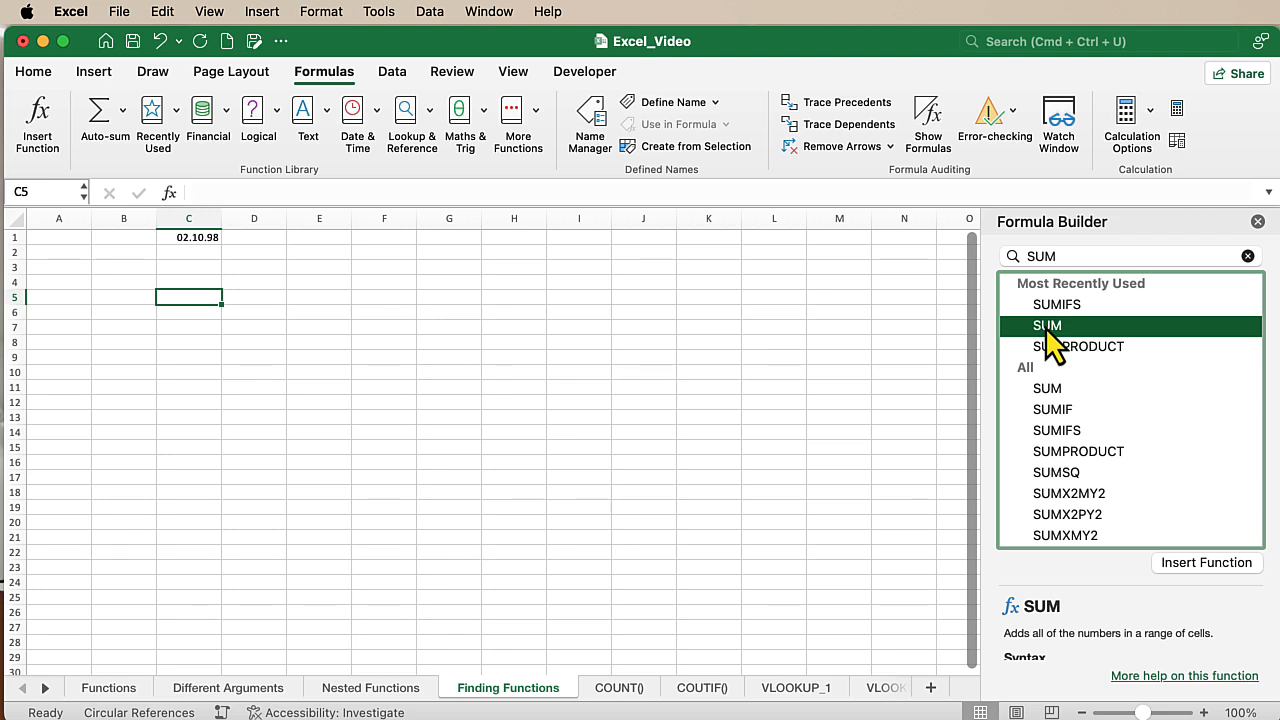
pyautogui.doubleClick(1046, 330)
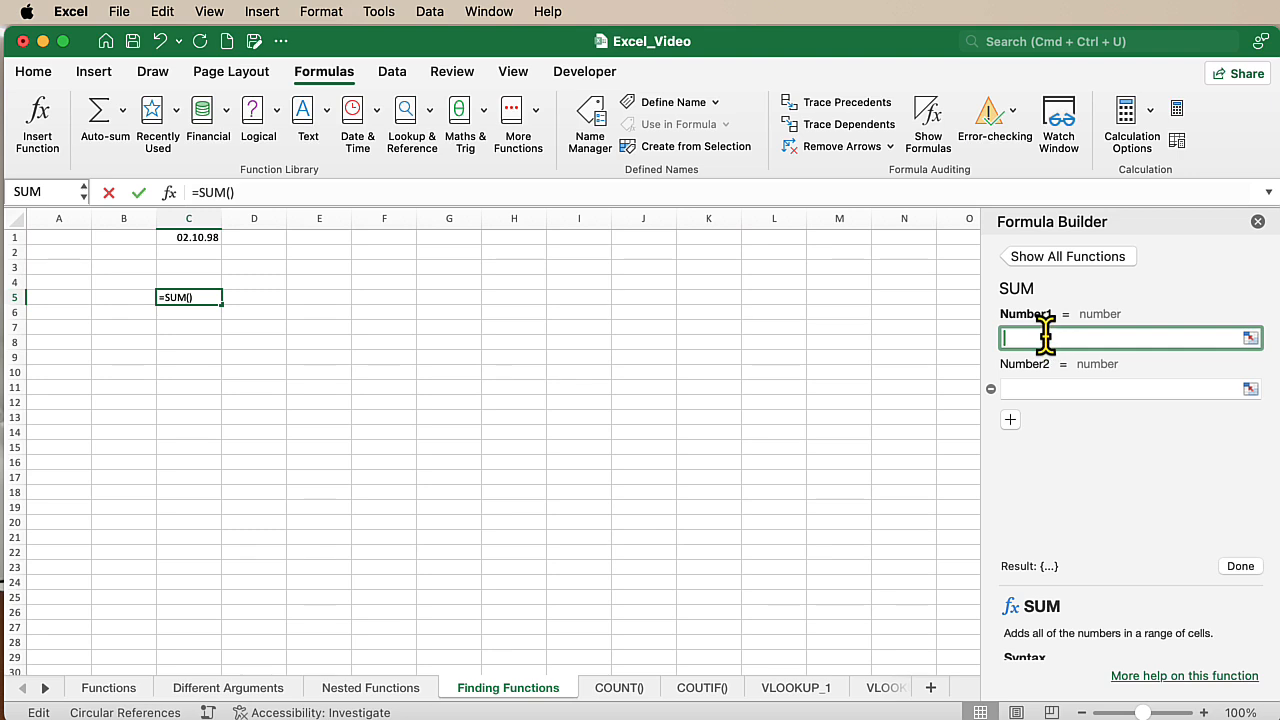
# - Give the SUM function the arguments 123, the range E3:E9 and a third argument 12 + 23, and complete the formula
pyautogui.write('123')
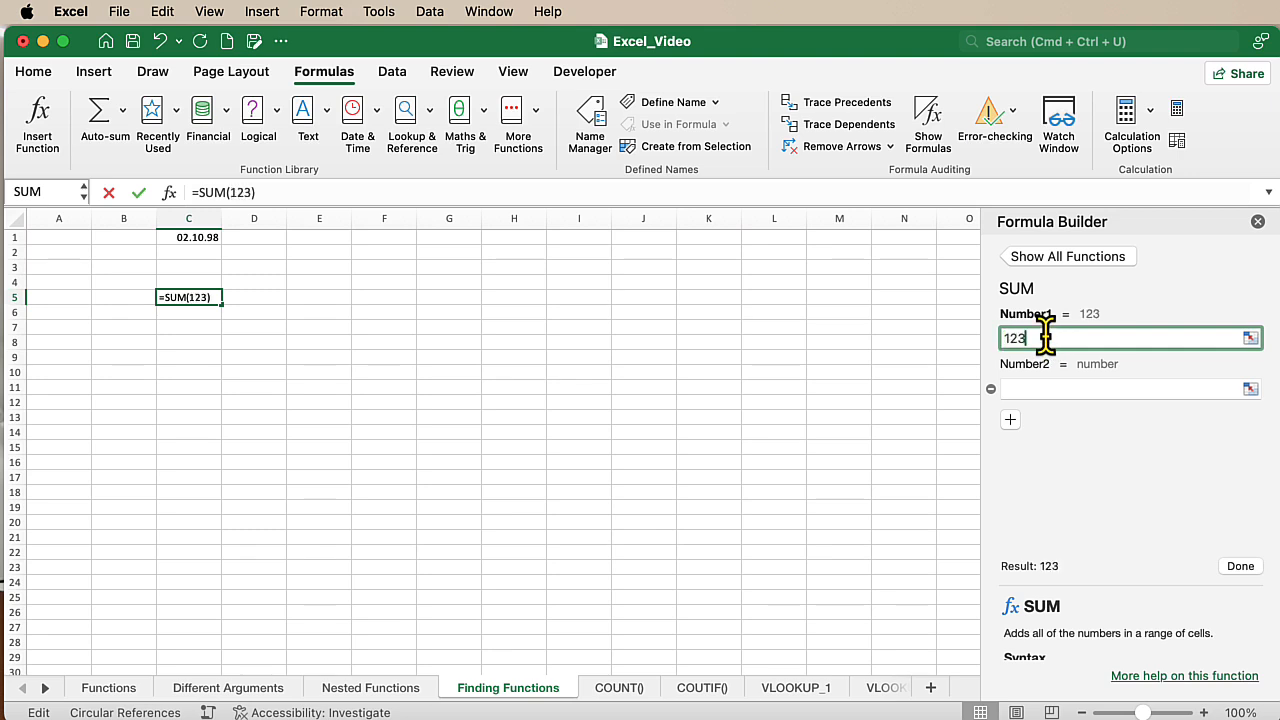
pyautogui.click(1034, 386)
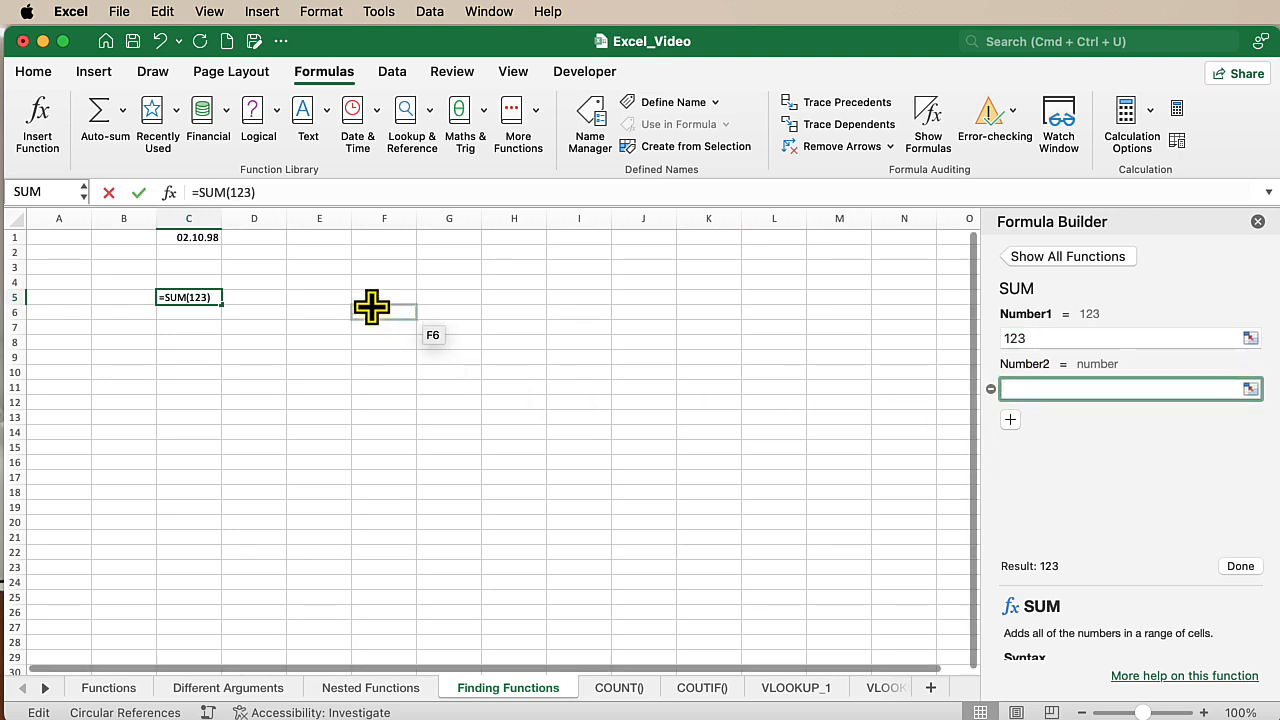
pyautogui.moveTo(337, 268); pyautogui.dragTo(341, 366)
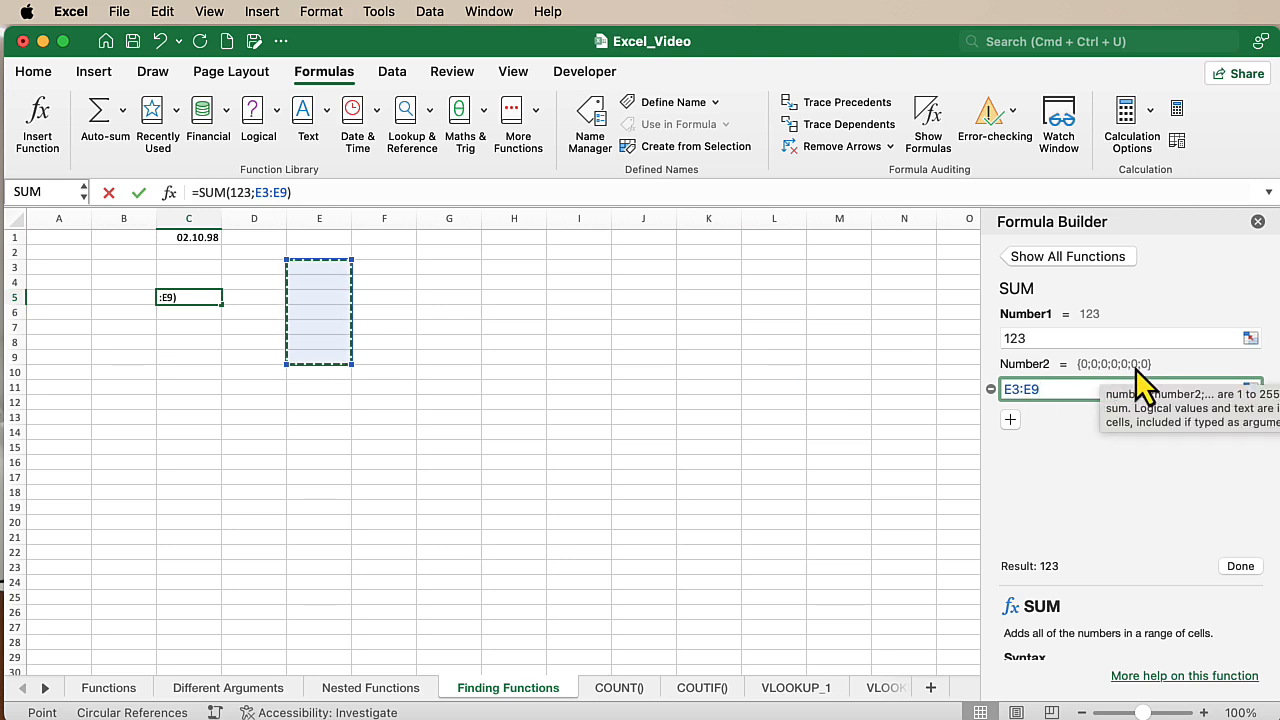
pyautogui.click(1008, 420)
pyautogui.click(1020, 440)
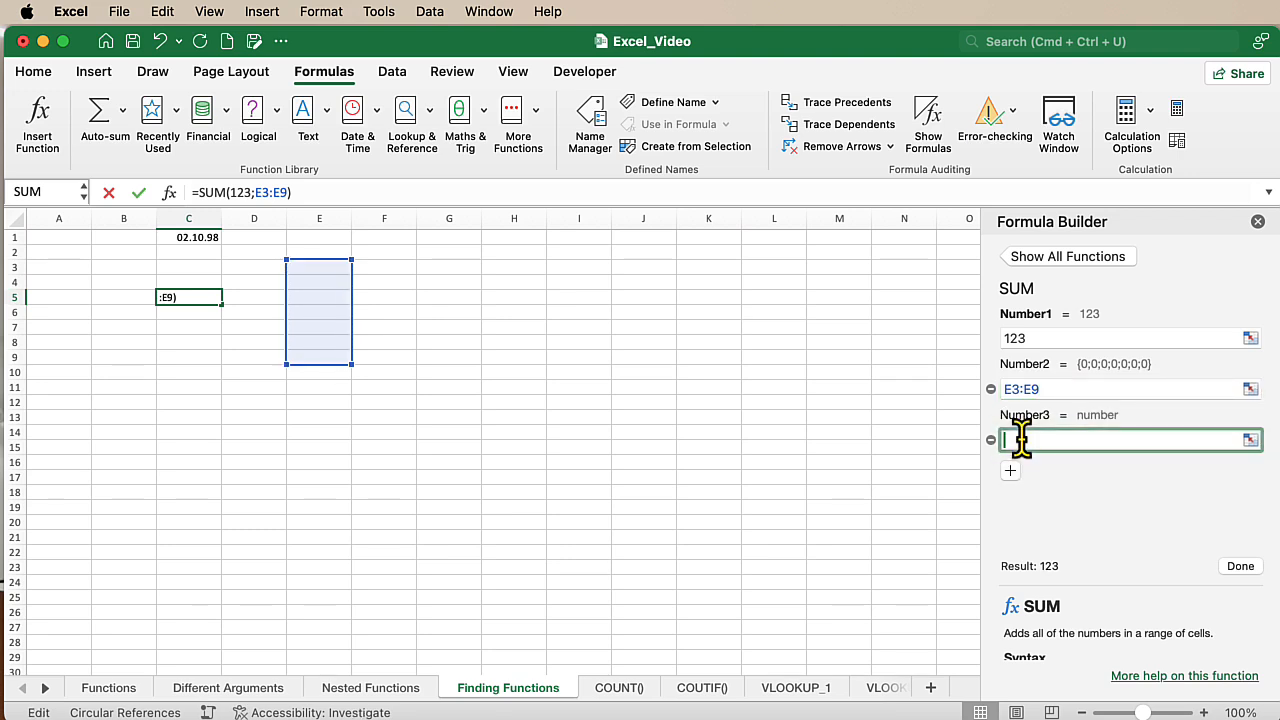
pyautogui.write('12 + 23')
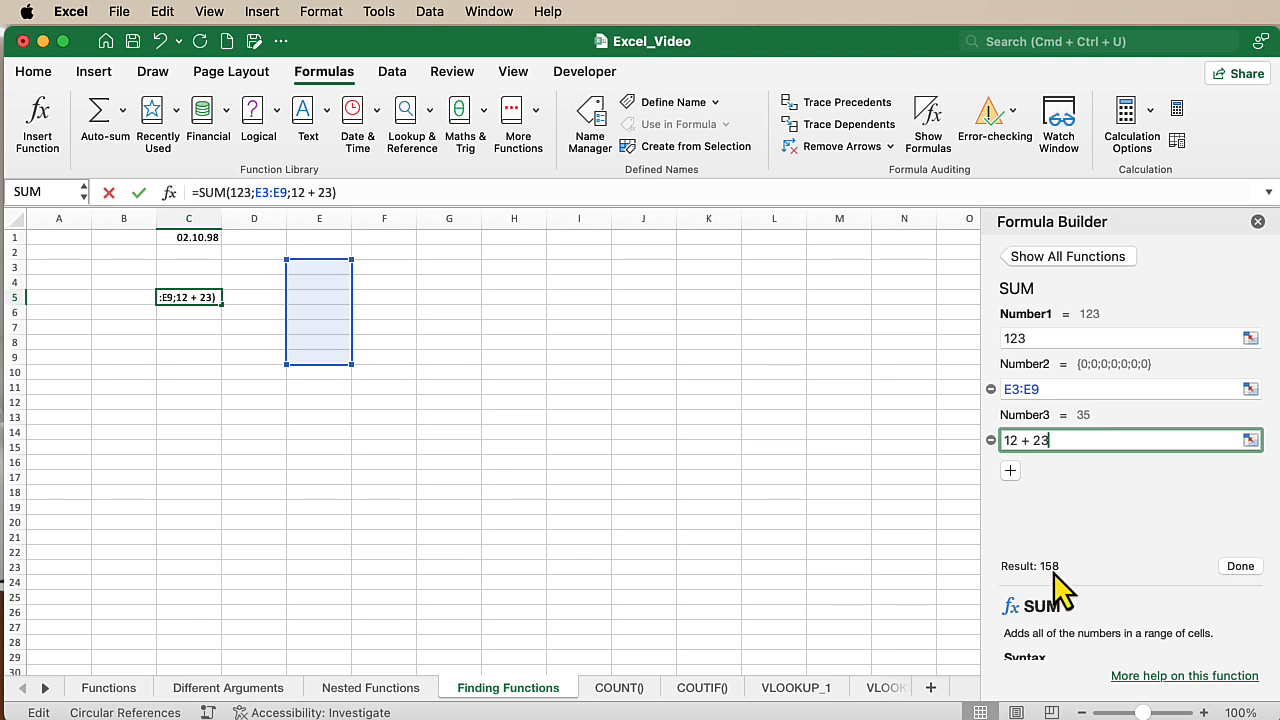
pyautogui.click(1232, 570)
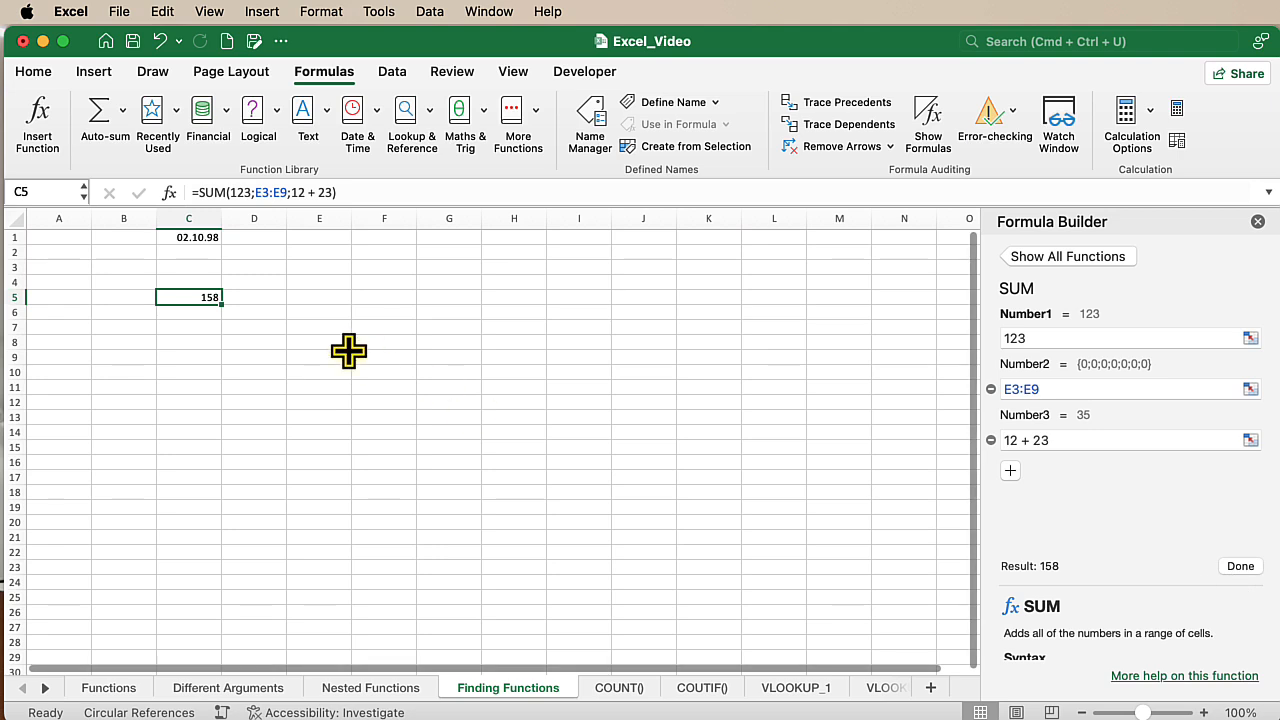
# - Enter 1 in cell E5, 2 in E4 and 3 in E3 within the summed range
pyautogui.click(318, 296)
pyautogui.write('1')
pyautogui.press('Return')
pyautogui.write('2')
pyautogui.press('Return')
pyautogui.write('3')
pyautogui.press('Return')
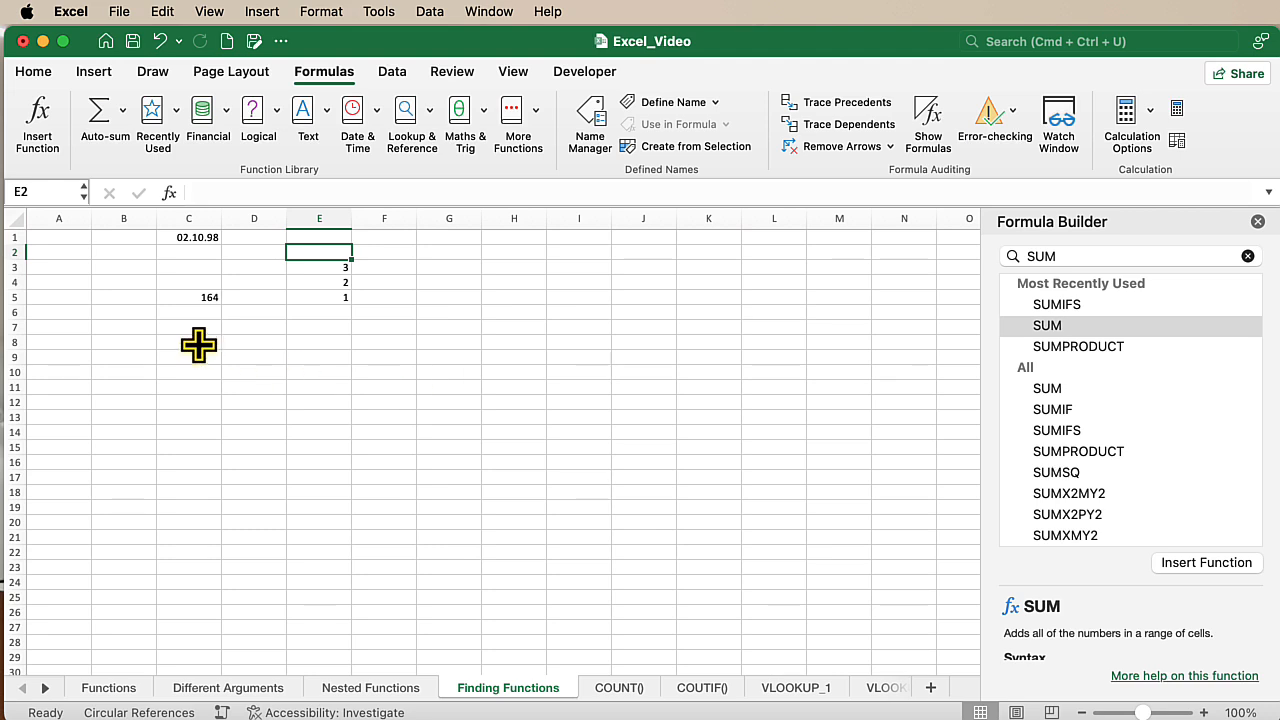
# - Insert the SUMIFS function into cell C8 from the Formula Builder
pyautogui.click(203, 346)
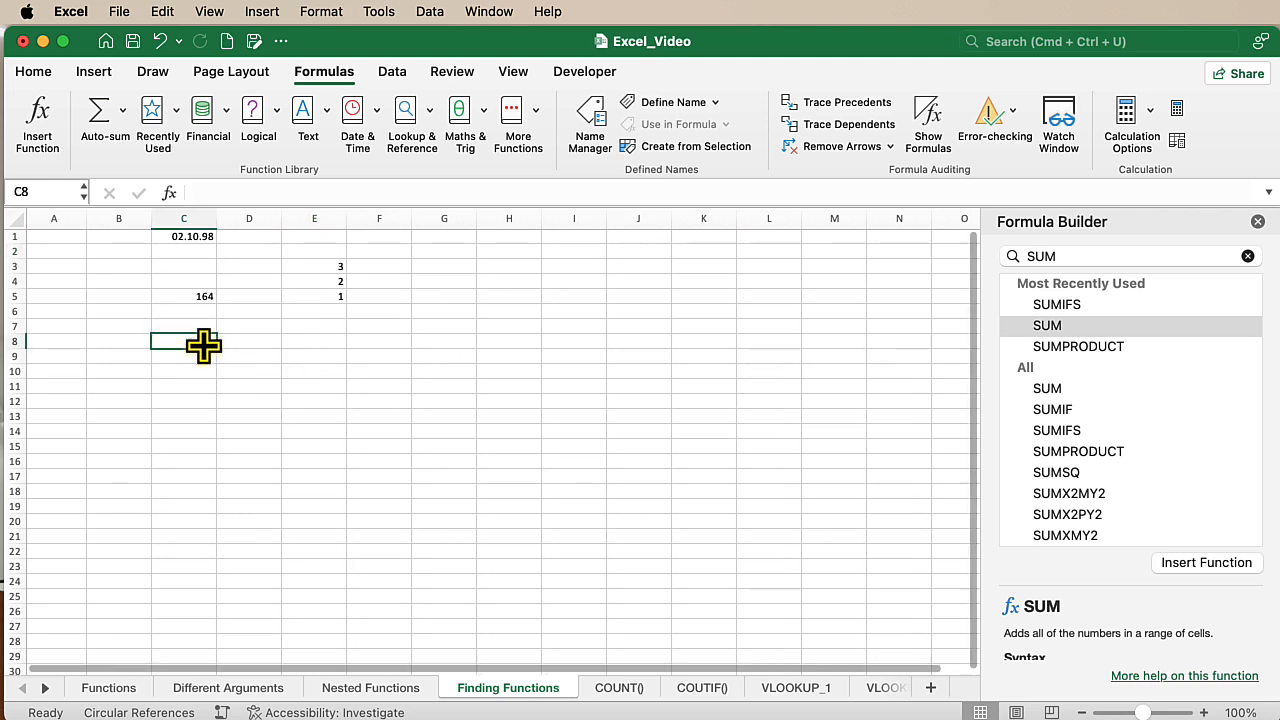
pyautogui.click(1058, 306)
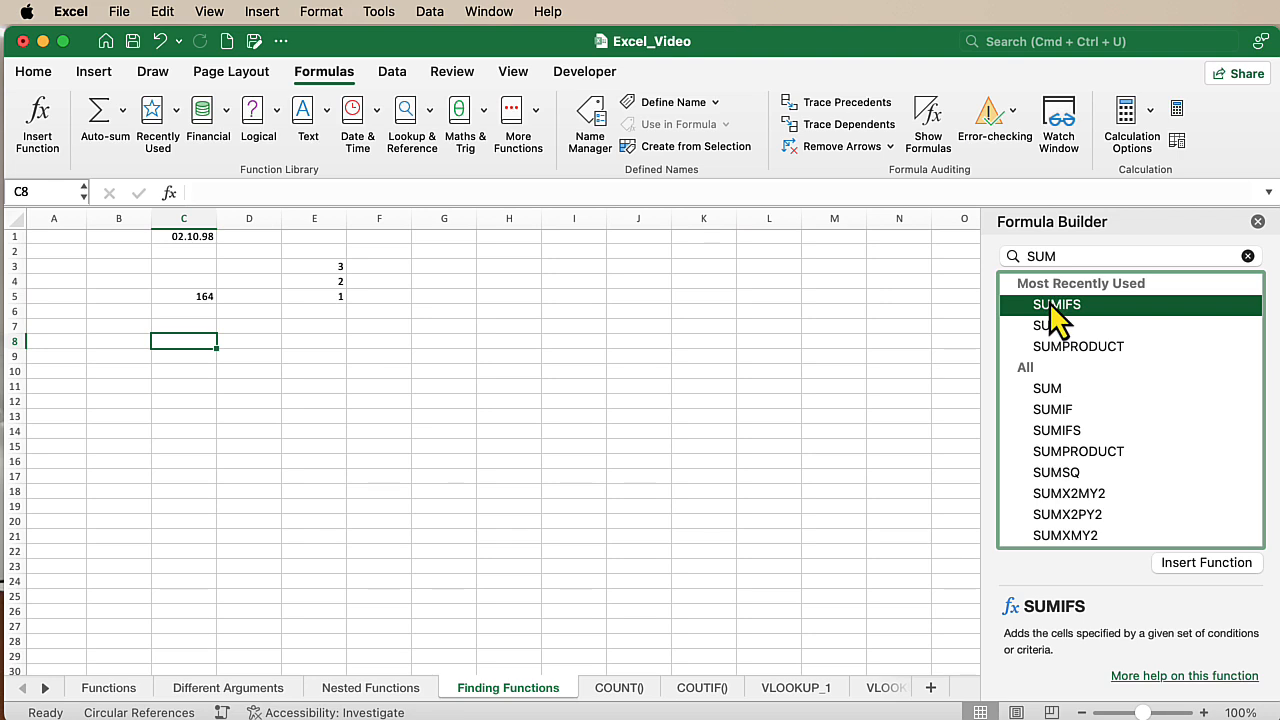
pyautogui.doubleClick(1050, 306)
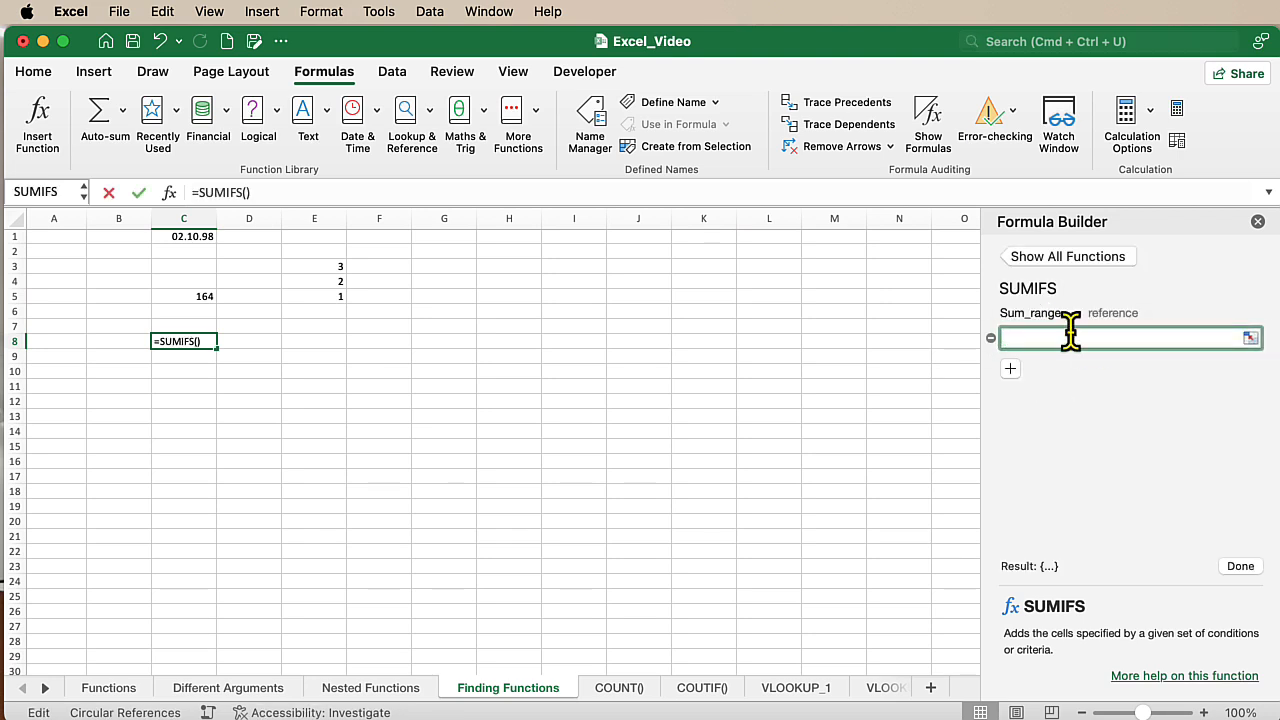